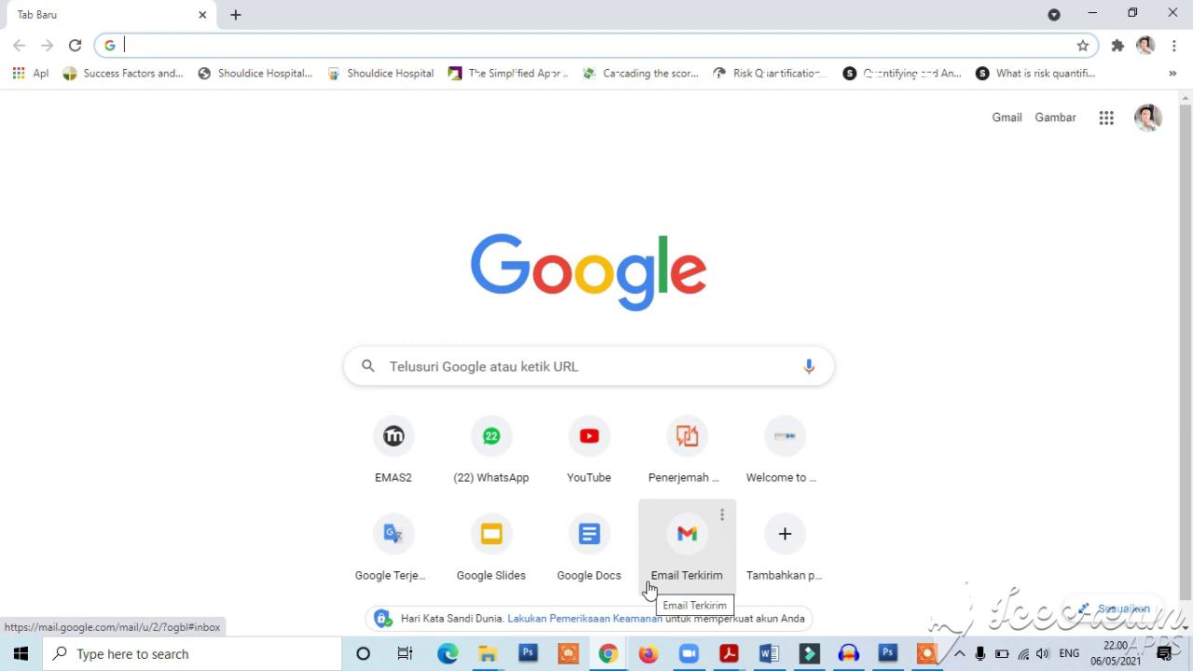
Step: Go to the LPDP website at lpdp.kemenkeu.go.id
{"action": "type", "text": "l"}
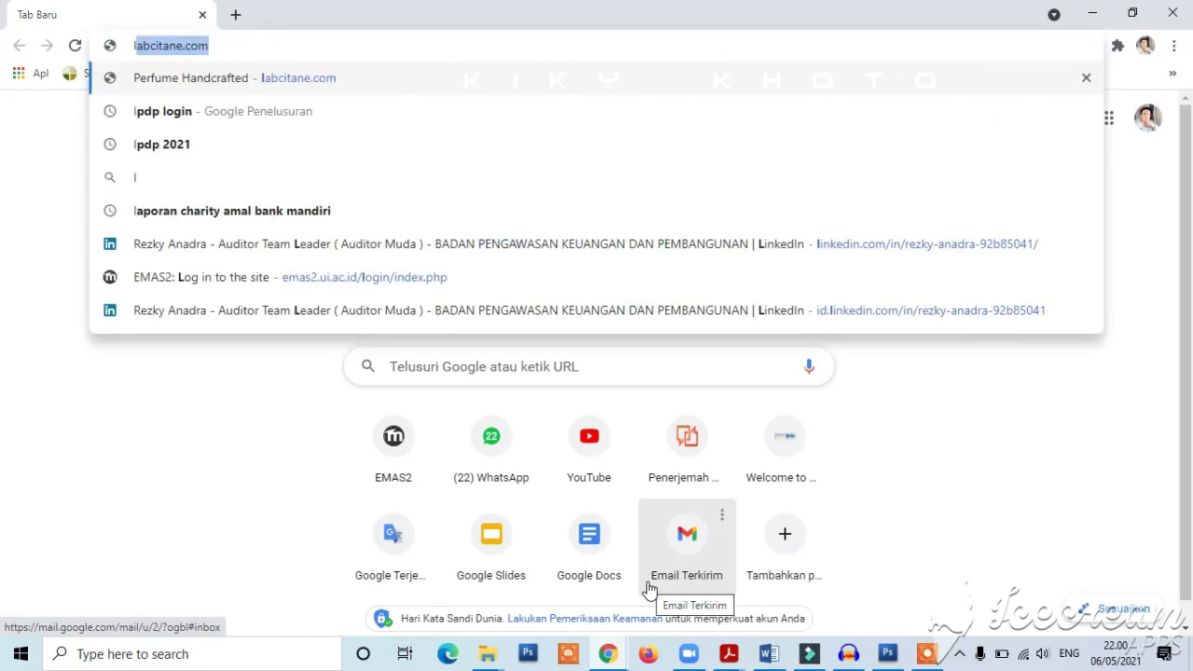
{"action": "type", "text": "pdp.kemen"}
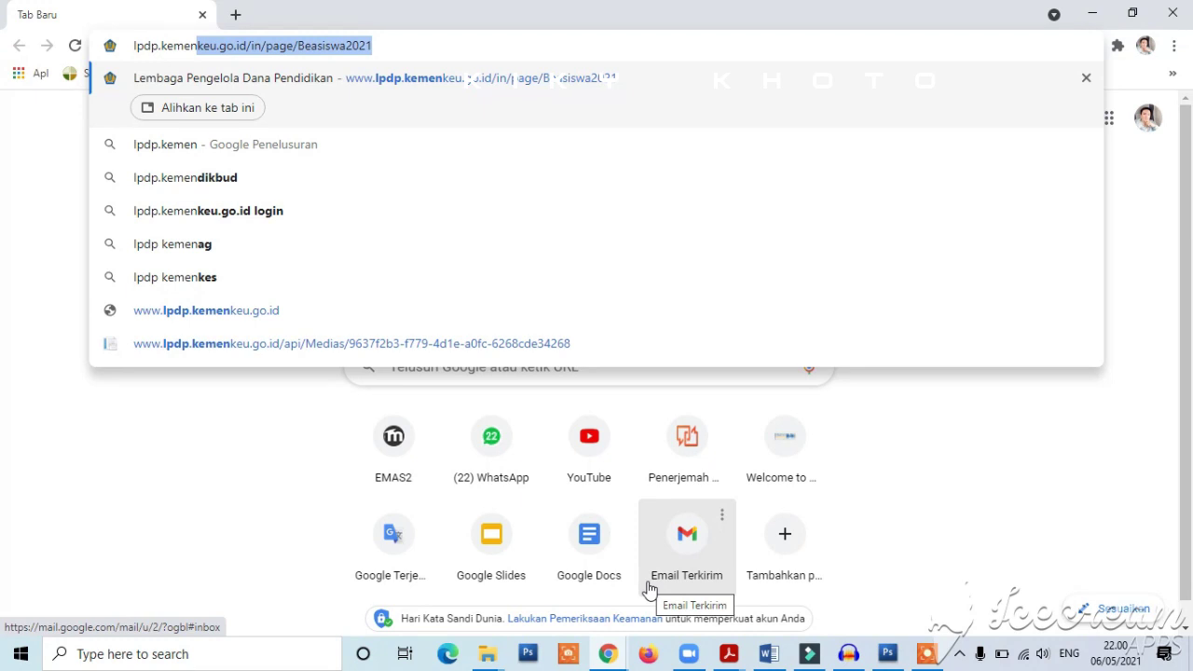
{"action": "key", "text": "End"}
{"action": "key", "text": "BackSpace"}
{"action": "key", "text": "BackSpace"}
{"action": "key", "text": "BackSpace"}
{"action": "key", "text": "BackSpace"}
{"action": "key", "text": "BackSpace"}
{"action": "key", "text": "BackSpace"}
{"action": "key", "text": "BackSpace"}
{"action": "key", "text": "BackSpace"}
{"action": "key", "text": "BackSpace"}
{"action": "key", "text": "BackSpace"}
{"action": "key", "text": "BackSpace"}
{"action": "key", "text": "BackSpace"}
{"action": "key", "text": "BackSpace"}
{"action": "key", "text": "BackSpace"}
{"action": "key", "text": "BackSpace"}
{"action": "key", "text": "BackSpace"}
{"action": "key", "text": "BackSpace"}
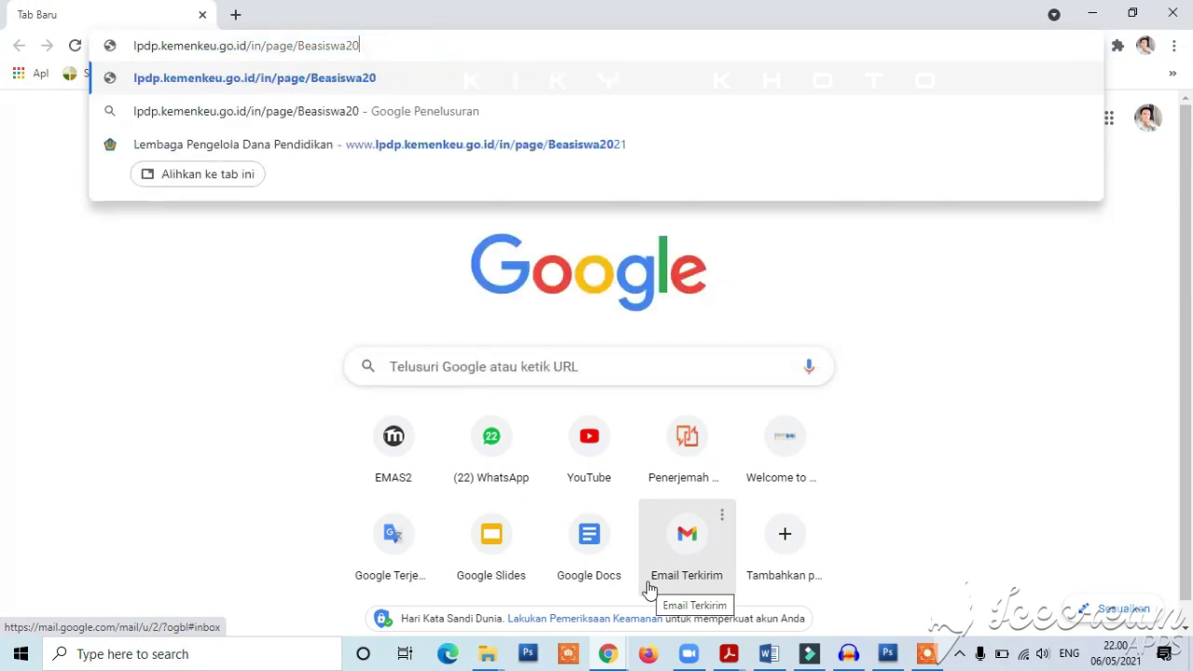
{"action": "key", "text": "BackSpace"}
{"action": "key", "text": "BackSpace"}
{"action": "key", "text": "BackSpace"}
{"action": "key", "text": "BackSpace"}
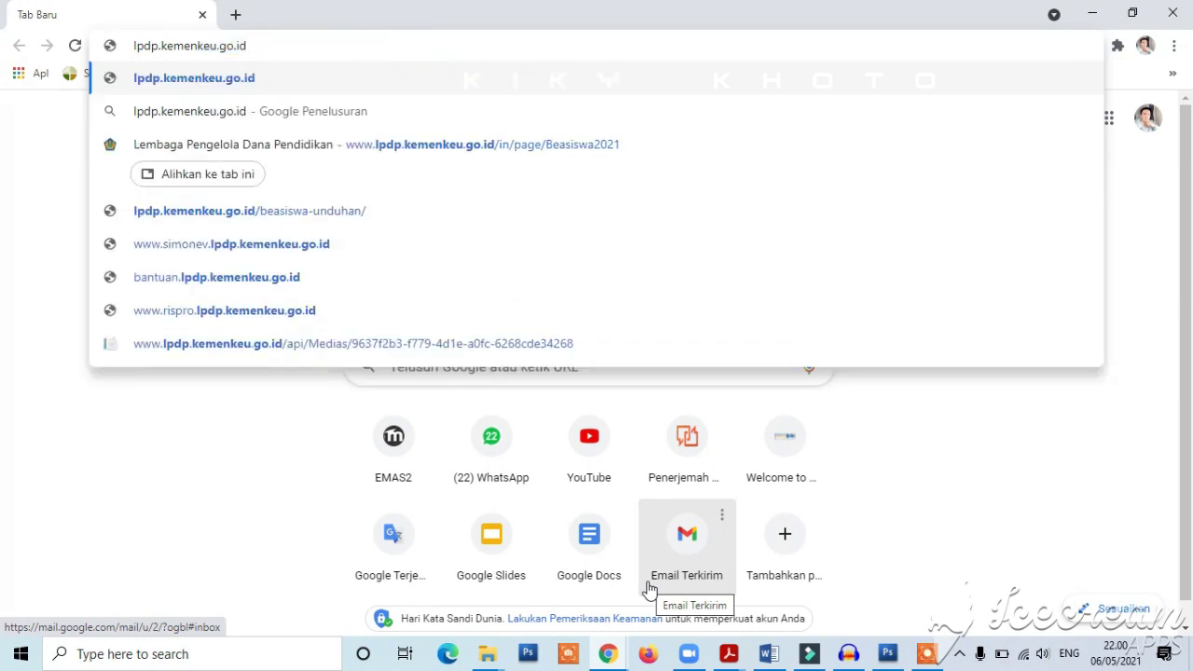
{"action": "key", "text": "Return"}
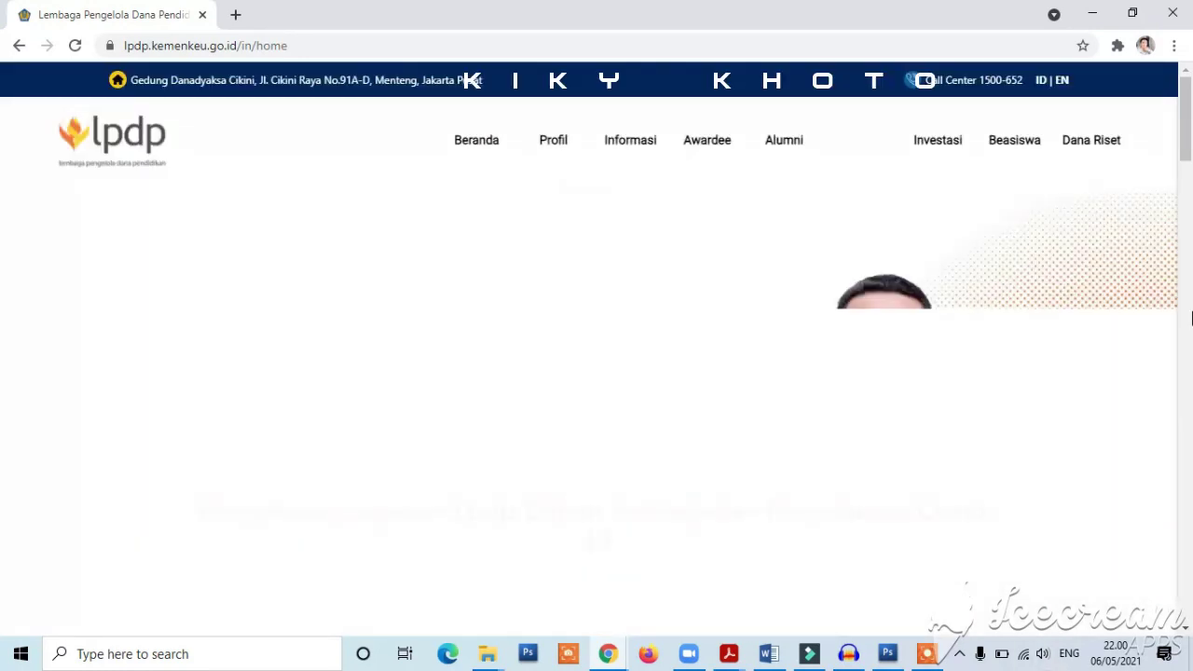
Step: Open Pendaftaran Beasiswa from the home page links and review the scholarship categories, including the Beasiswa S2 / S3 Non Dosen description
{"action": "left_click_drag", "start_coordinate": [1182, 168], "coordinate": [1190, 226]}
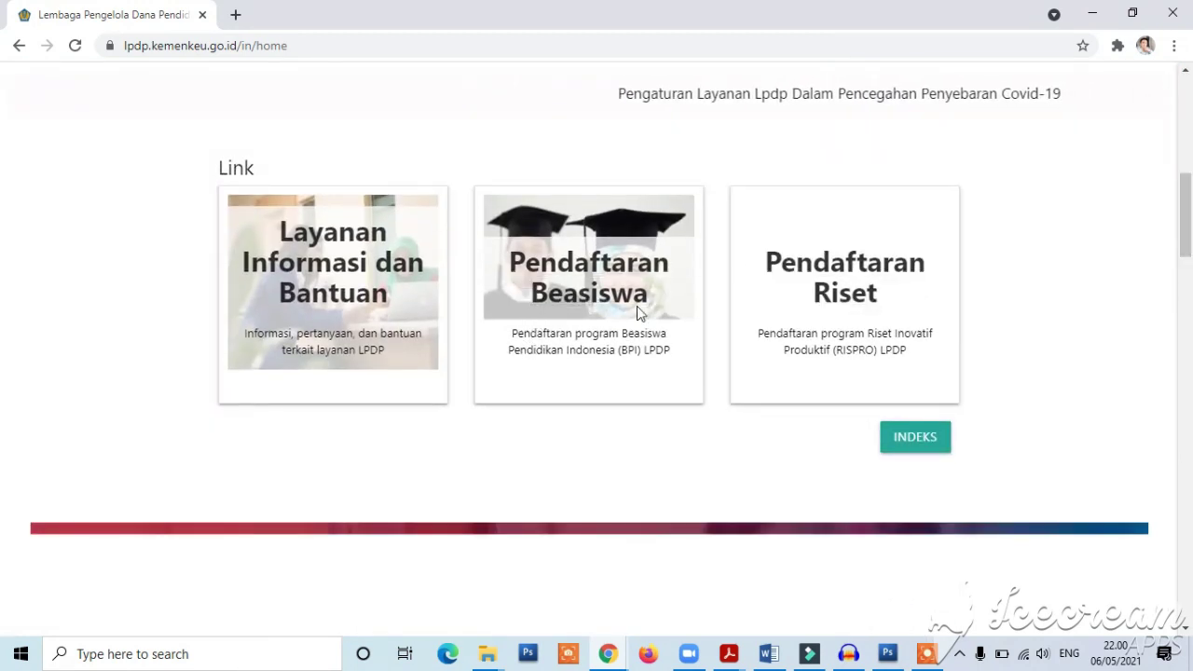
{"action": "left_click", "coordinate": [567, 270]}
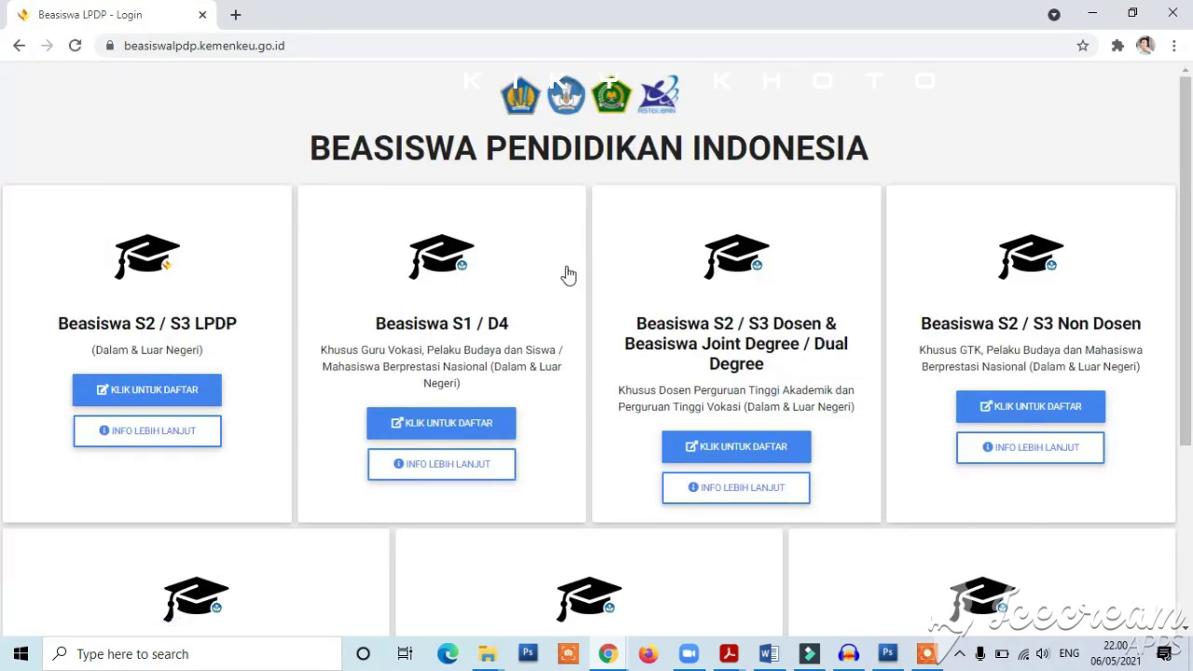
{"action": "scroll", "coordinate": [1191, 281], "scroll_direction": "down", "scroll_amount": 1}
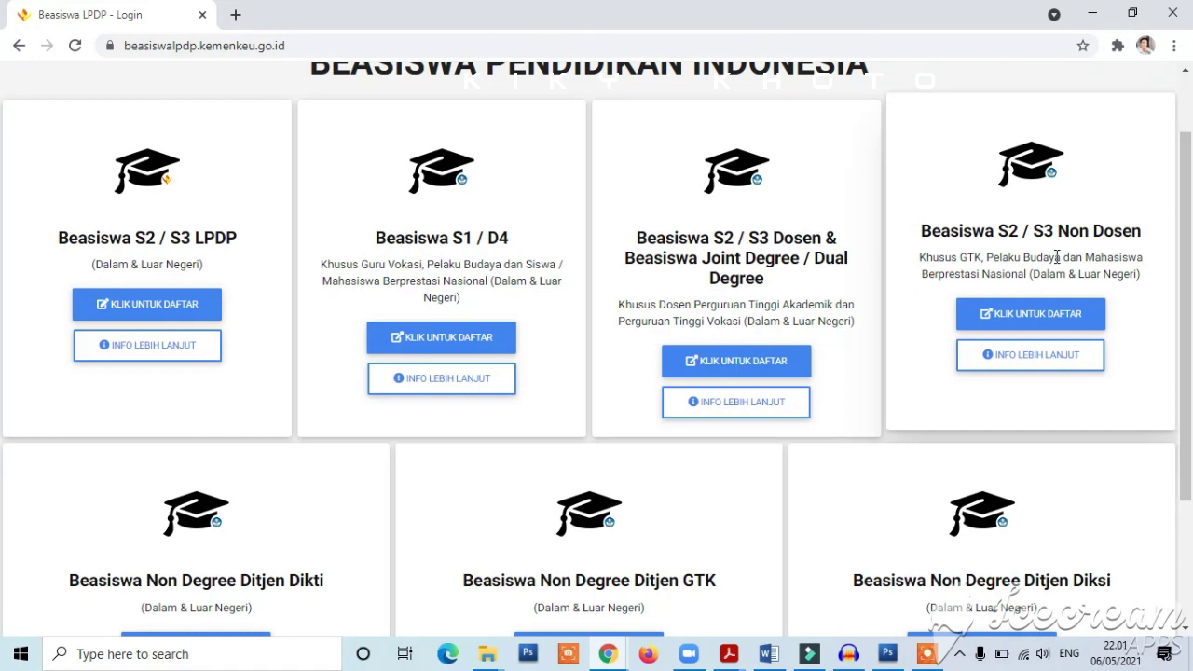
{"action": "scroll", "coordinate": [1191, 265], "scroll_direction": "down", "scroll_amount": 3}
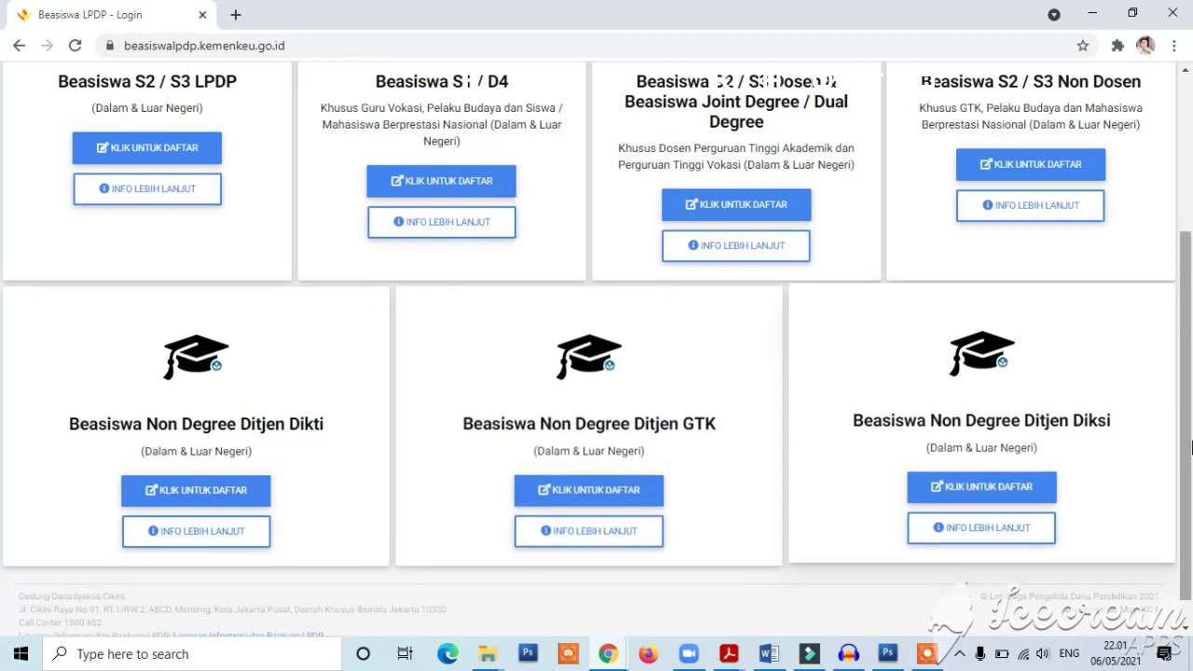
{"action": "scroll", "coordinate": [1191, 347], "scroll_direction": "up", "scroll_amount": 2}
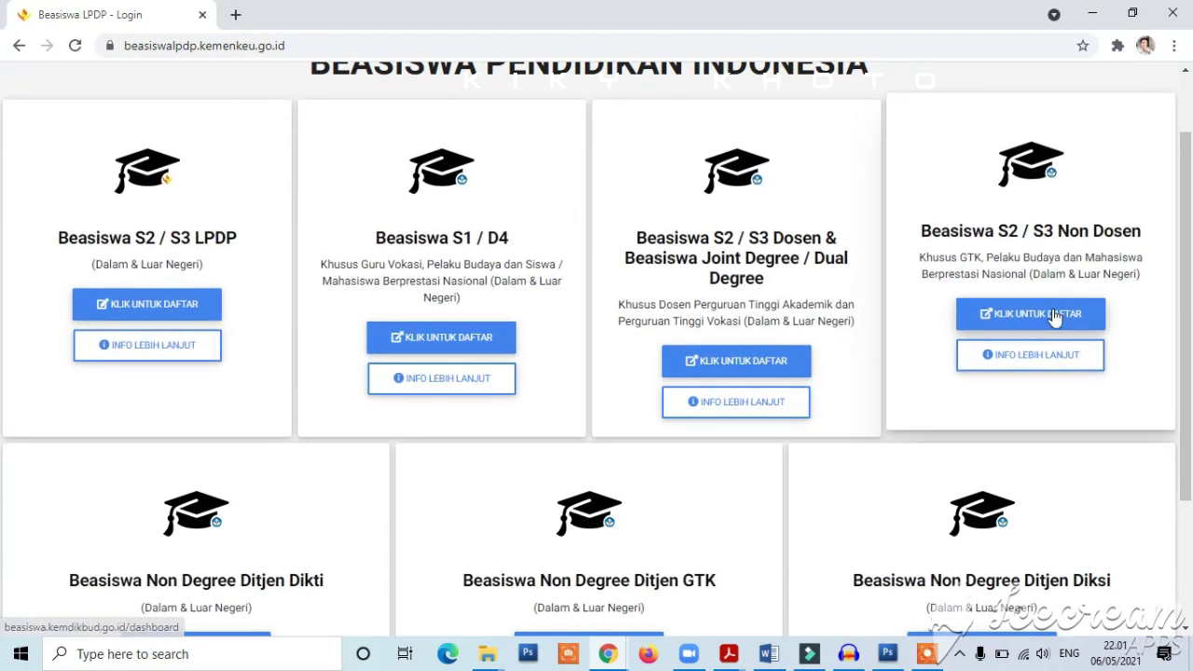
{"action": "left_click_drag", "start_coordinate": [917, 258], "coordinate": [1024, 280]}
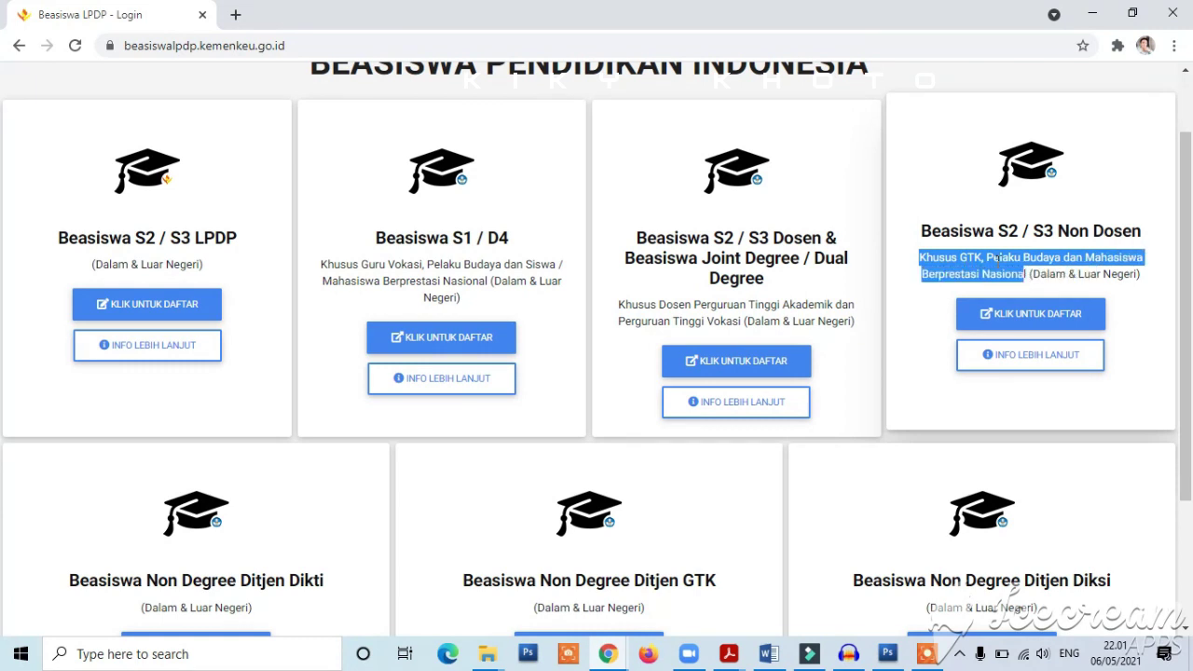
{"action": "left_click", "coordinate": [916, 180]}
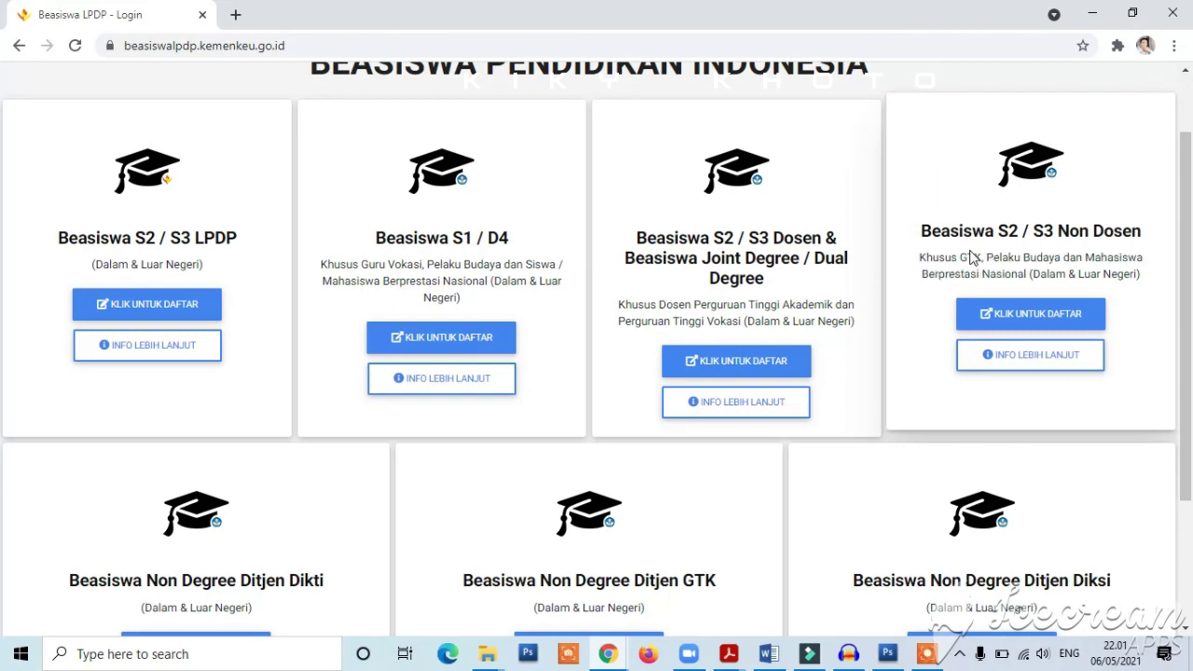
Step: Start registration for Beasiswa S2 / S3 LPDP, choose to create a new account and accept the notice about reading the scholarship information
{"action": "left_click", "coordinate": [160, 311]}
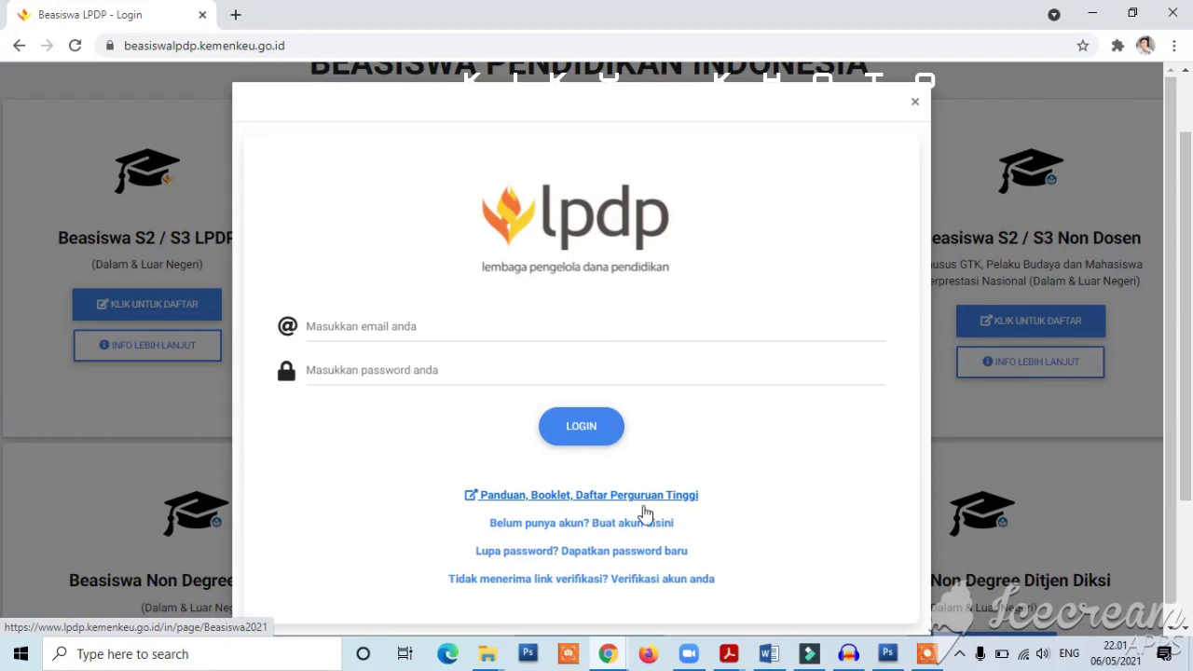
{"action": "left_click", "coordinate": [542, 527]}
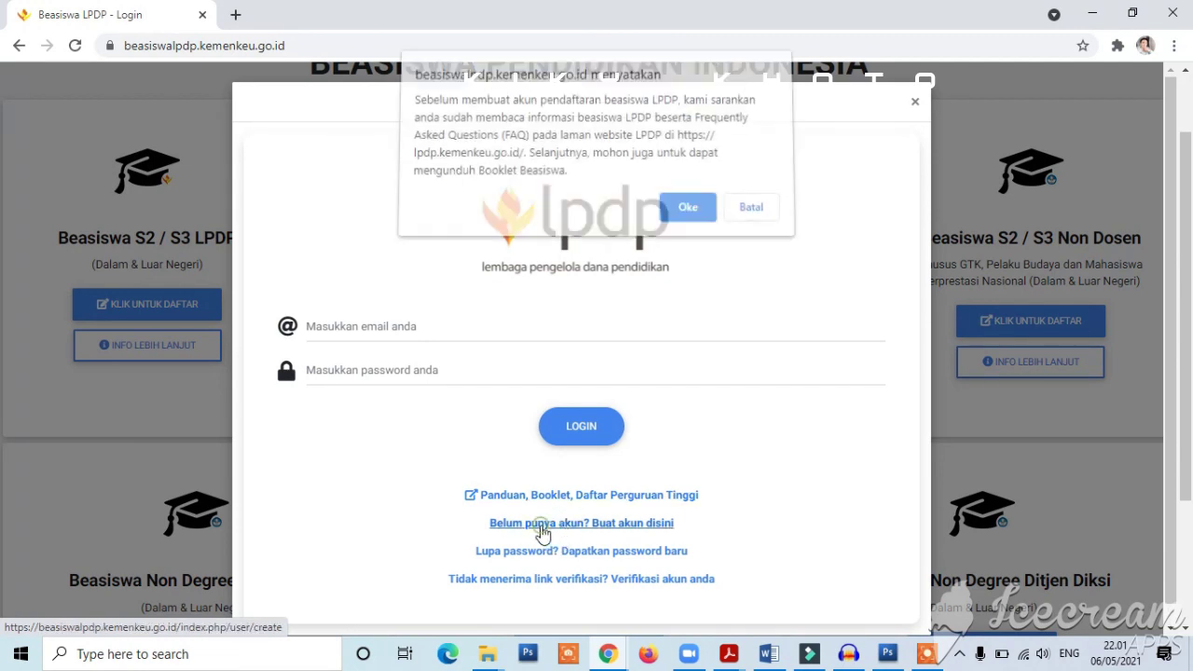
{"action": "left_click", "coordinate": [699, 212]}
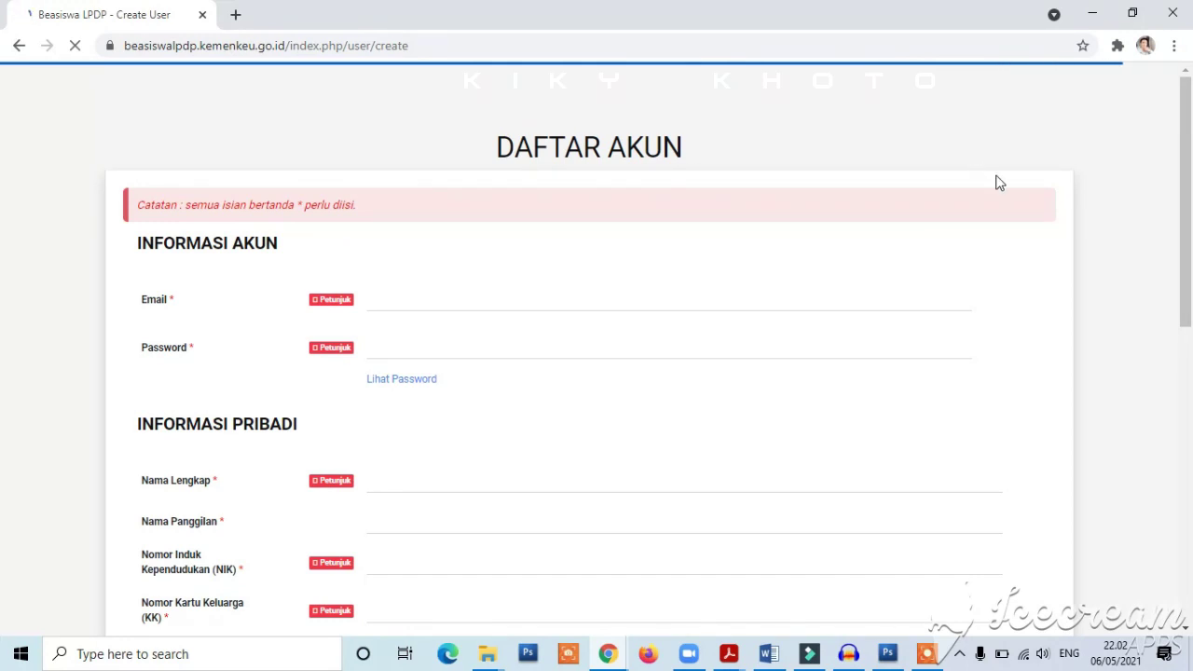
Step: Review the account and personal information fields on the Daftar Akun form
{"action": "left_click_drag", "start_coordinate": [1186, 149], "coordinate": [1191, 420]}
{"action": "scroll", "coordinate": [1192, 419], "scroll_direction": "up", "scroll_amount": 6}
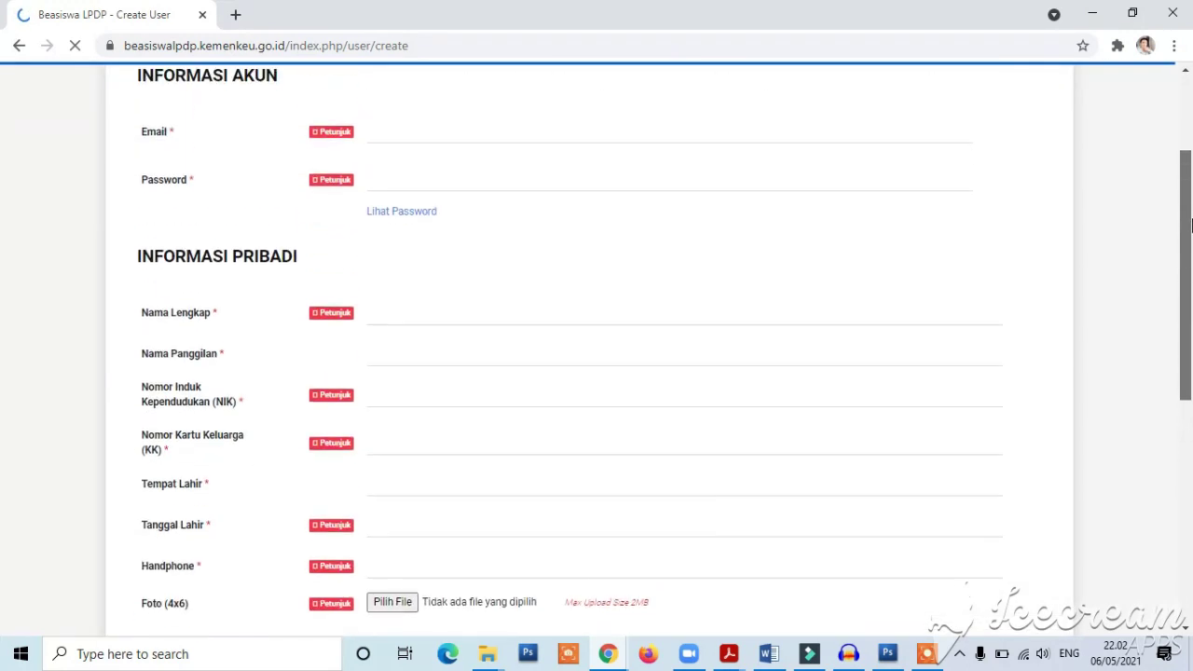
{"action": "left_click", "coordinate": [501, 225]}
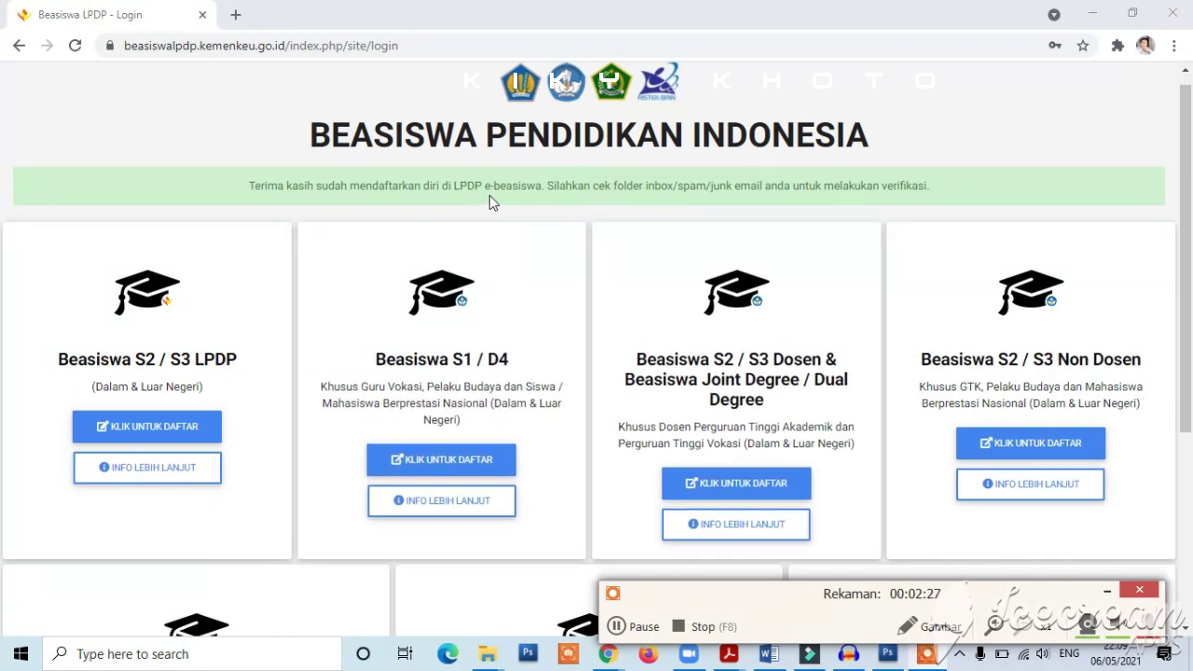
Step: Log in to Beasiswa S2 / S3 LPDP with the prefilled account credentials and dismiss the page translation offer
{"action": "left_click", "coordinate": [626, 627]}
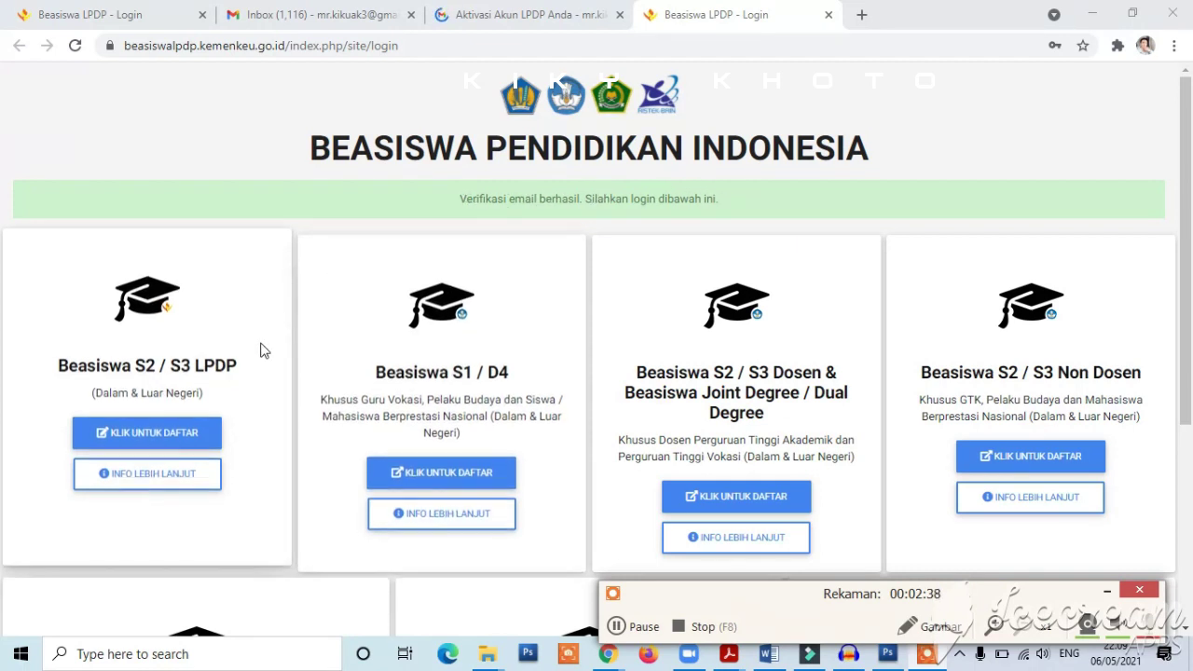
{"action": "left_click", "coordinate": [159, 434]}
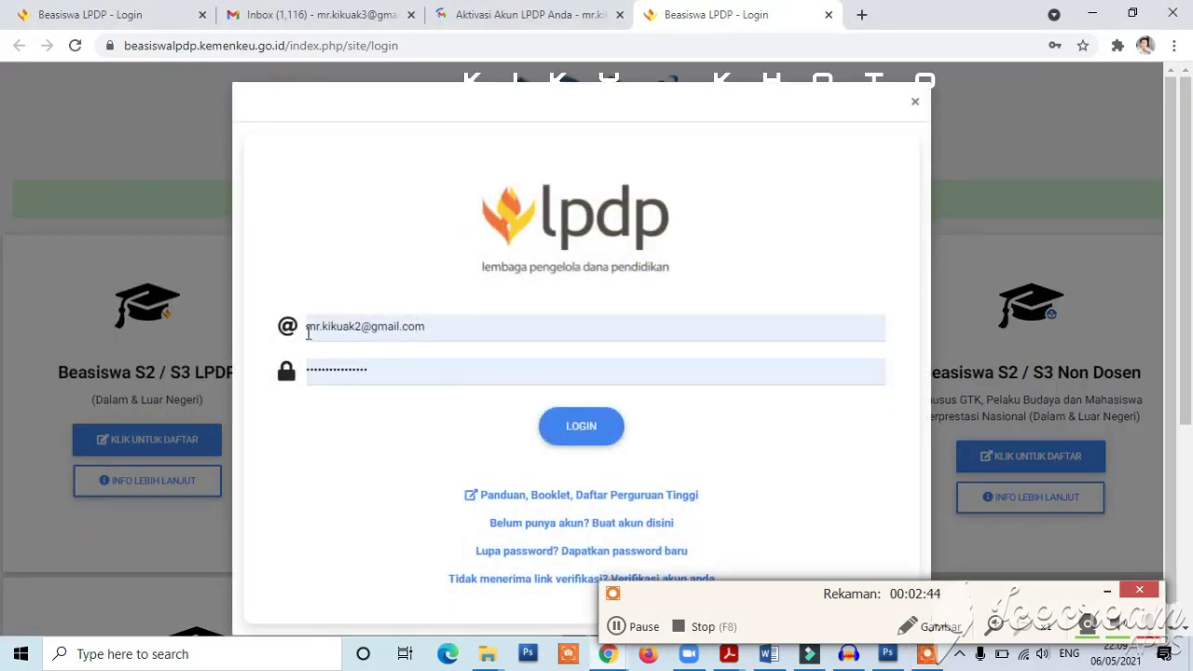
{"action": "left_click", "coordinate": [566, 438]}
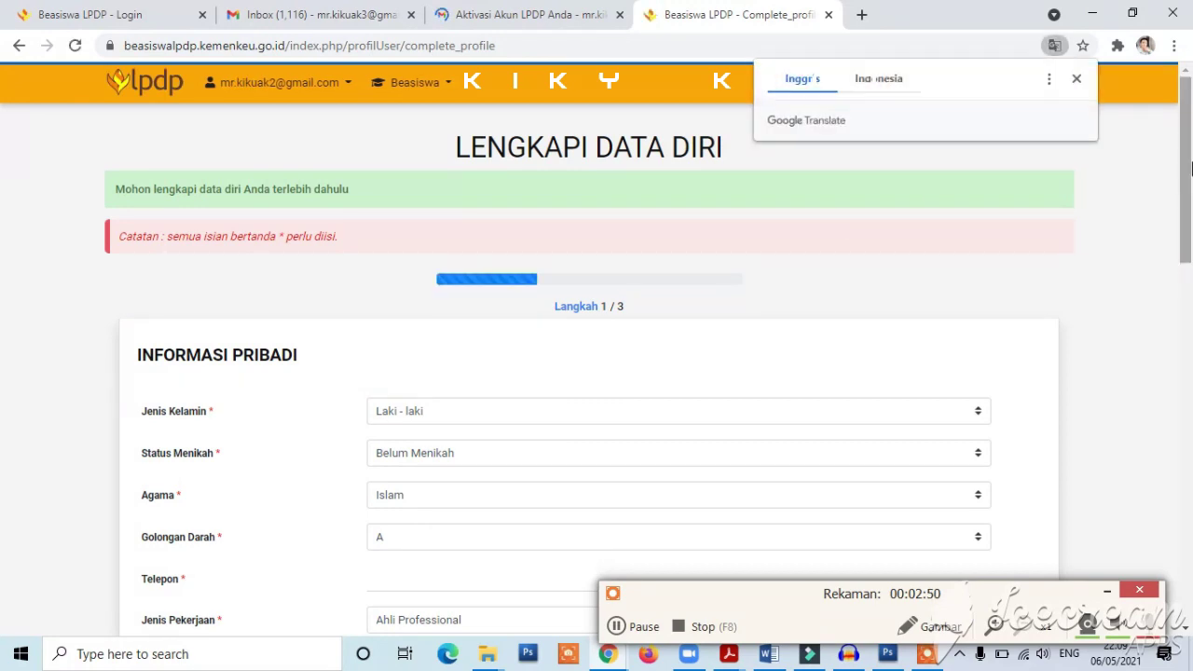
{"action": "left_click", "coordinate": [1076, 78]}
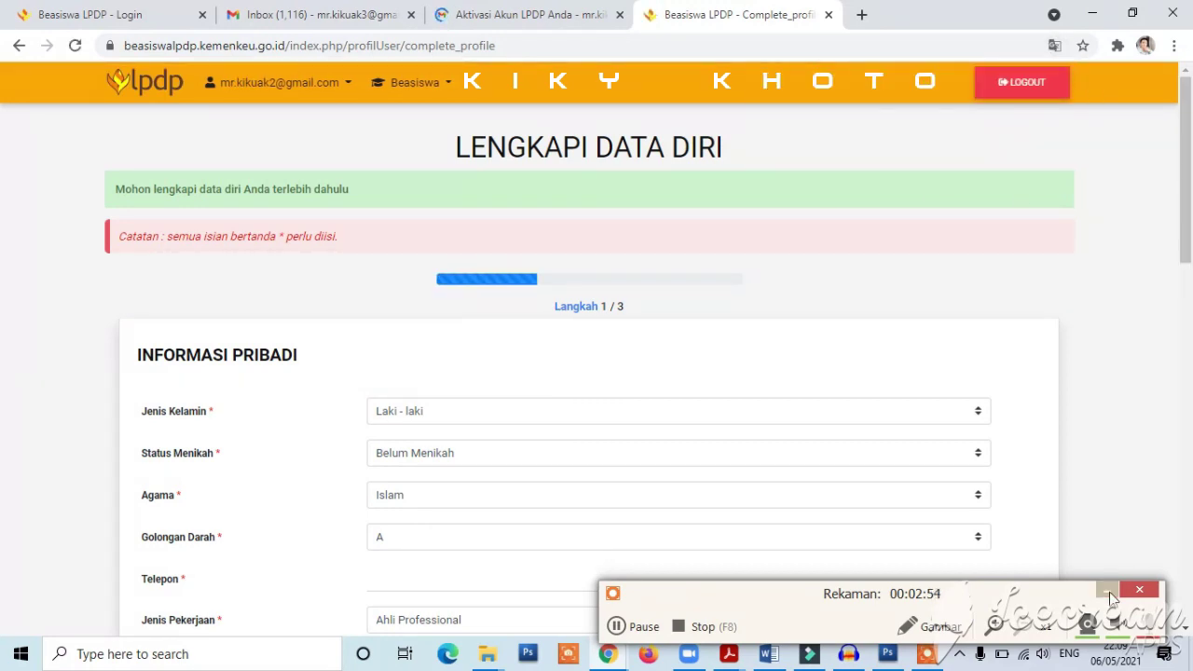
{"action": "left_click", "coordinate": [1107, 590]}
Step: Examine the Informasi Pribadi and Alamat Sesuai KTP fields, including the Kabupaten / Kota options and the postal code field
{"action": "left_click_drag", "start_coordinate": [1189, 221], "coordinate": [1190, 170]}
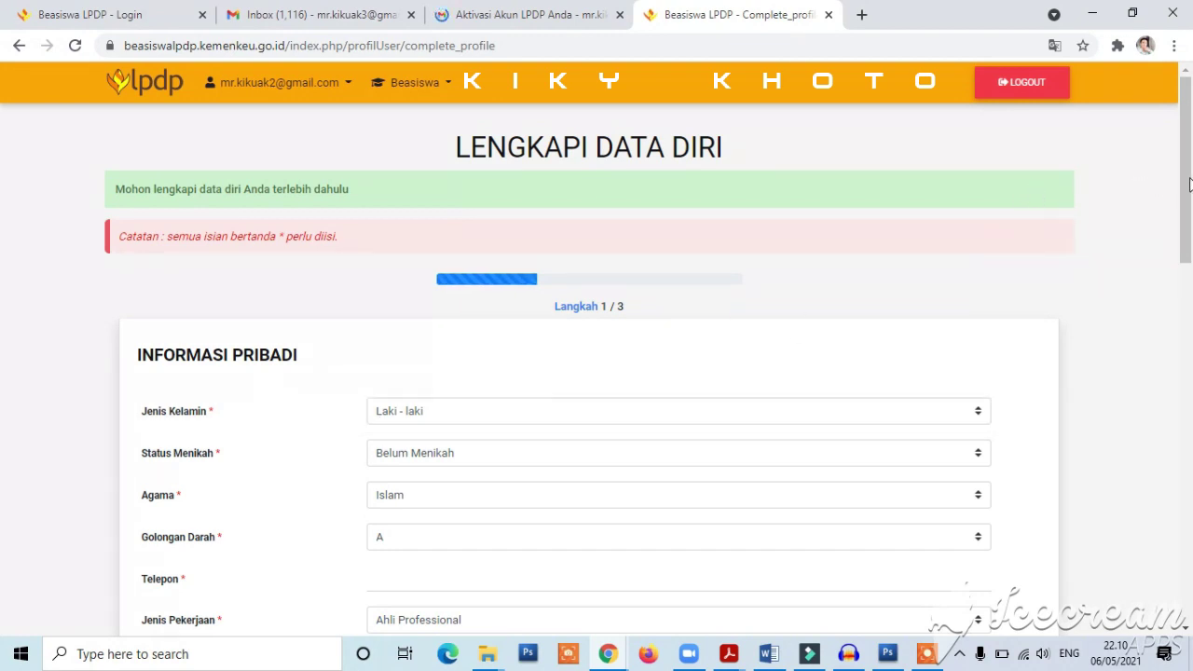
{"action": "scroll", "coordinate": [1189, 184], "scroll_direction": "down", "scroll_amount": 3}
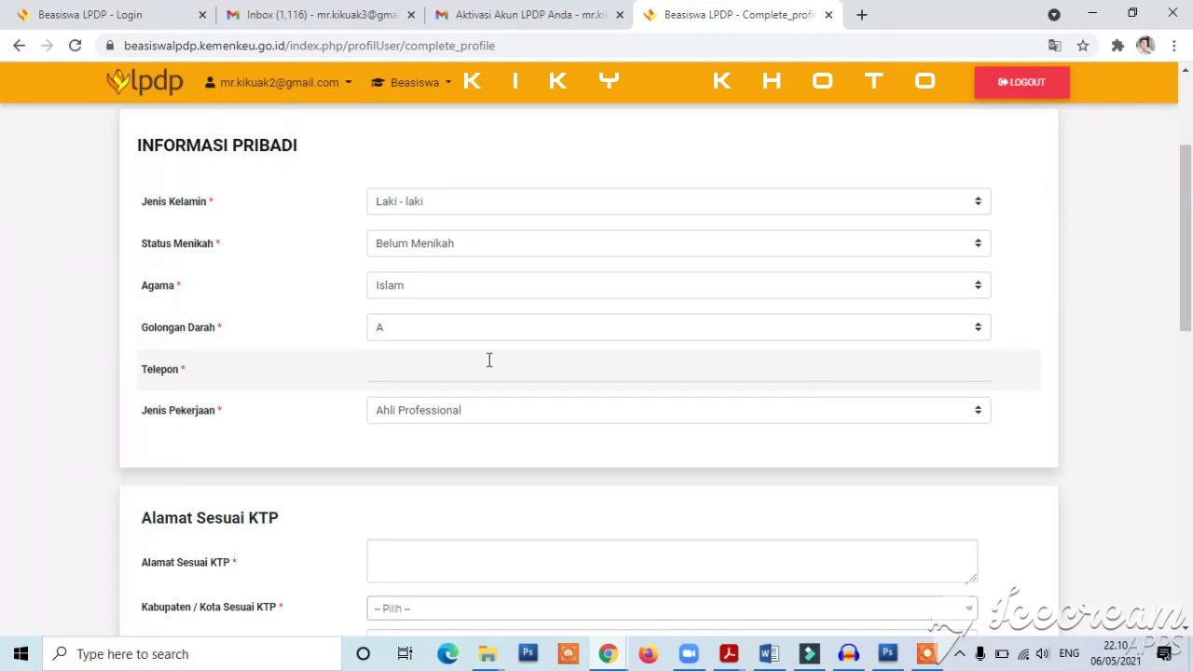
{"action": "scroll", "coordinate": [1188, 284], "scroll_direction": "down", "scroll_amount": 4}
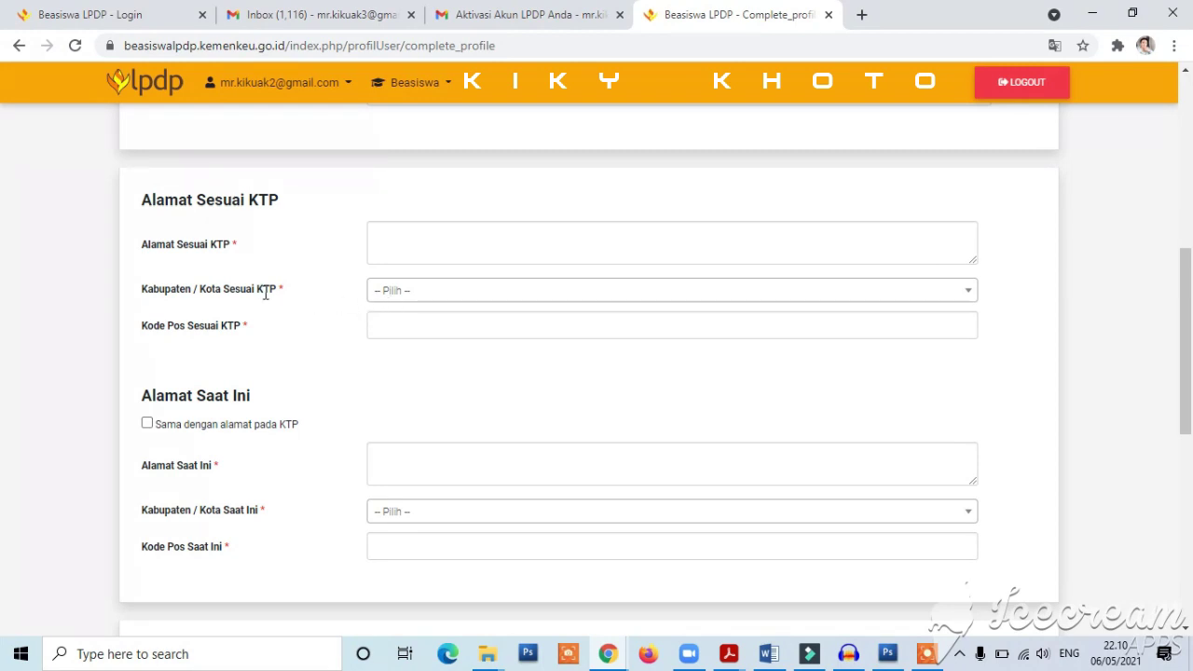
{"action": "left_click", "coordinate": [401, 299]}
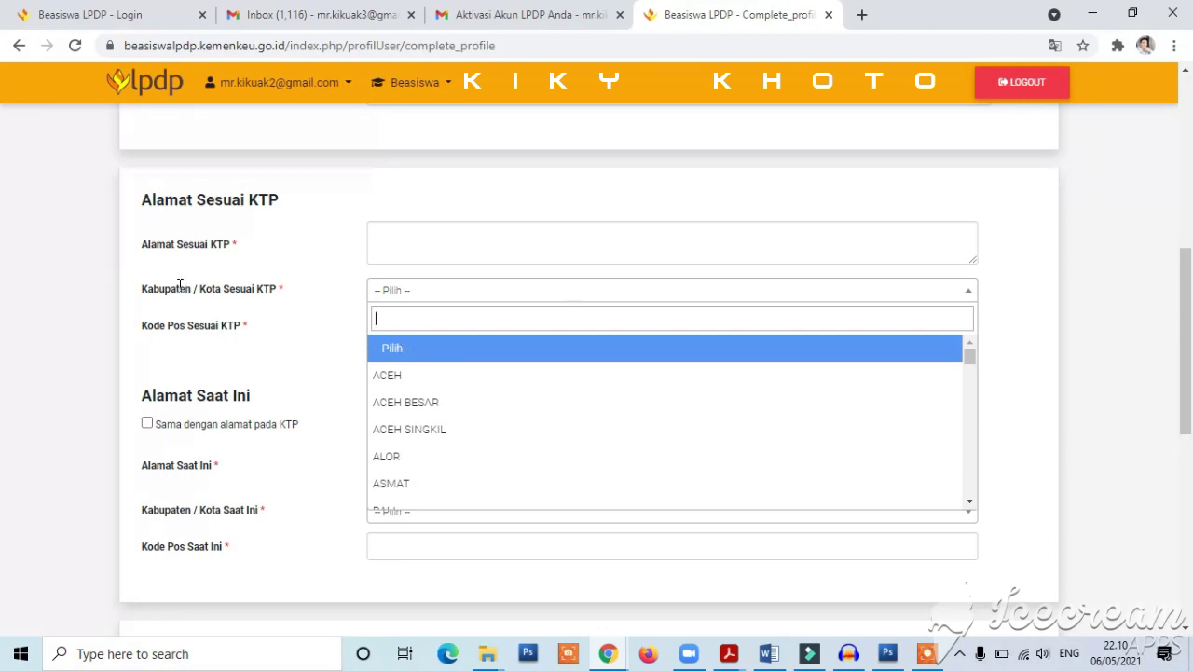
{"action": "left_click", "coordinate": [247, 373]}
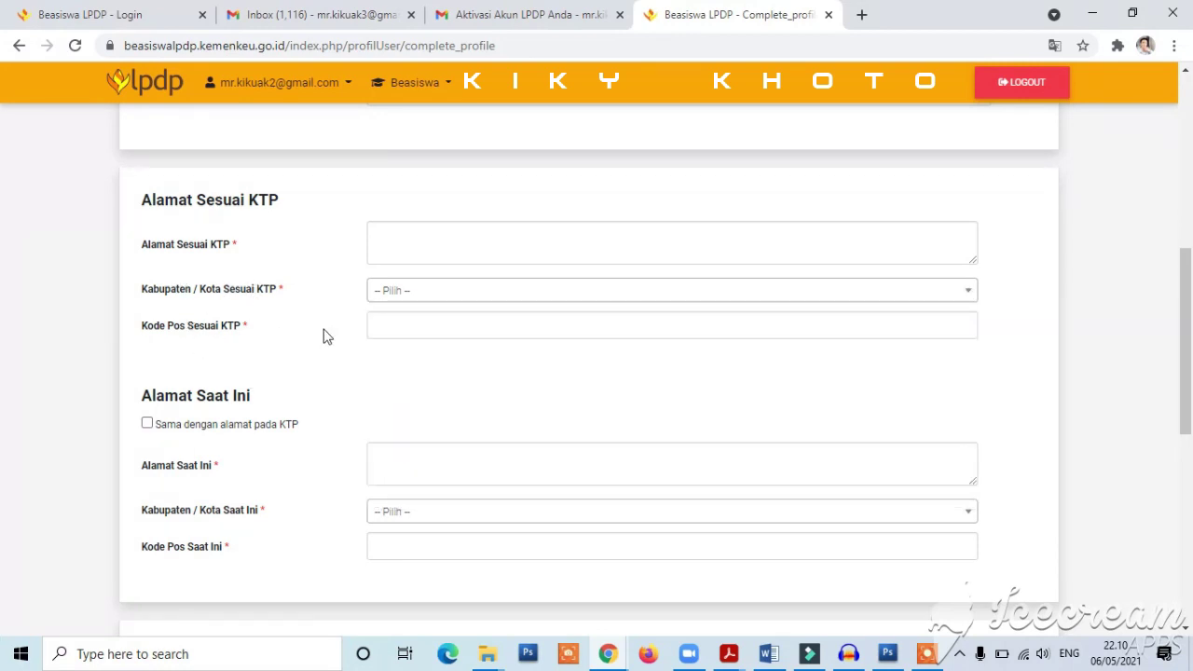
{"action": "left_click_drag", "start_coordinate": [159, 328], "coordinate": [245, 343]}
{"action": "left_click", "coordinate": [245, 343]}
{"action": "left_click_drag", "start_coordinate": [1189, 347], "coordinate": [1190, 377]}
{"action": "scroll", "coordinate": [1191, 377], "scroll_direction": "down", "scroll_amount": 1}
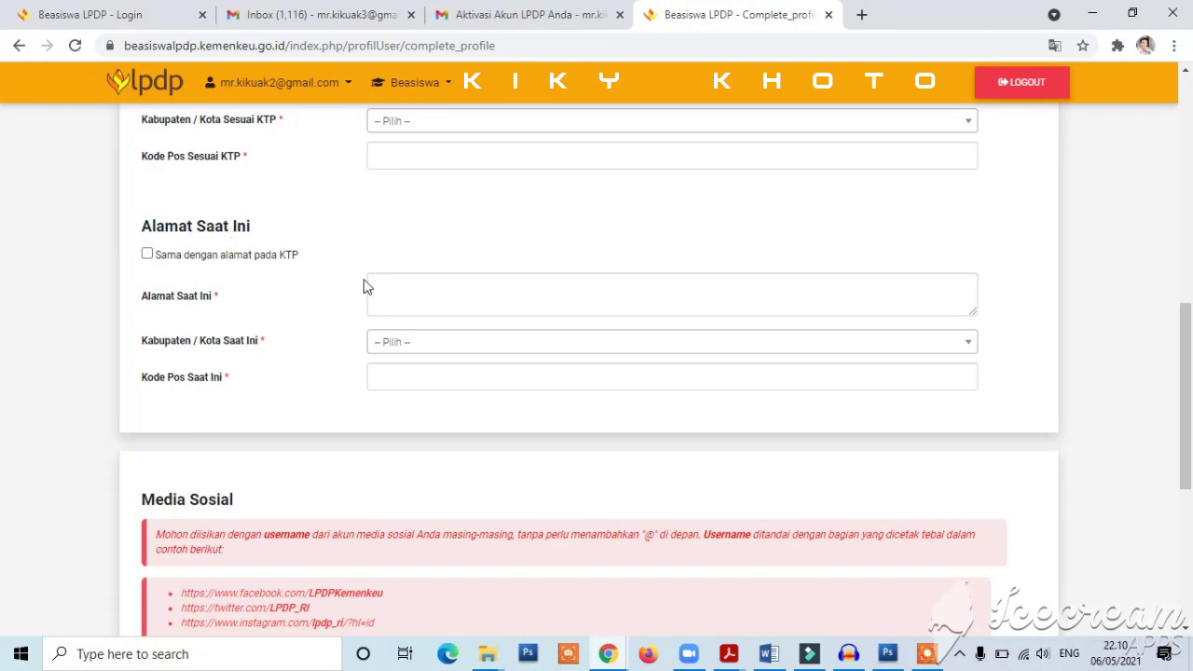
Step: Look at the Alamat Saat Ini fields and try the "Sama dengan alamat pada KTP" option on and off
{"action": "left_click", "coordinate": [460, 305]}
{"action": "left_click", "coordinate": [451, 226]}
{"action": "left_click", "coordinate": [146, 253]}
{"action": "left_click", "coordinate": [147, 257]}
Step: Declare in the Media Sosial section that the applicant has no Facebook, Twitter or Instagram profile
{"action": "mouse_move", "coordinate": [1190, 375]}
{"action": "left_mouse_down"}
{"action": "mouse_move", "coordinate": [1191, 476]}
{"action": "mouse_move", "coordinate": [1190, 398]}
{"action": "mouse_move", "coordinate": [1190, 459]}
{"action": "left_mouse_up"}
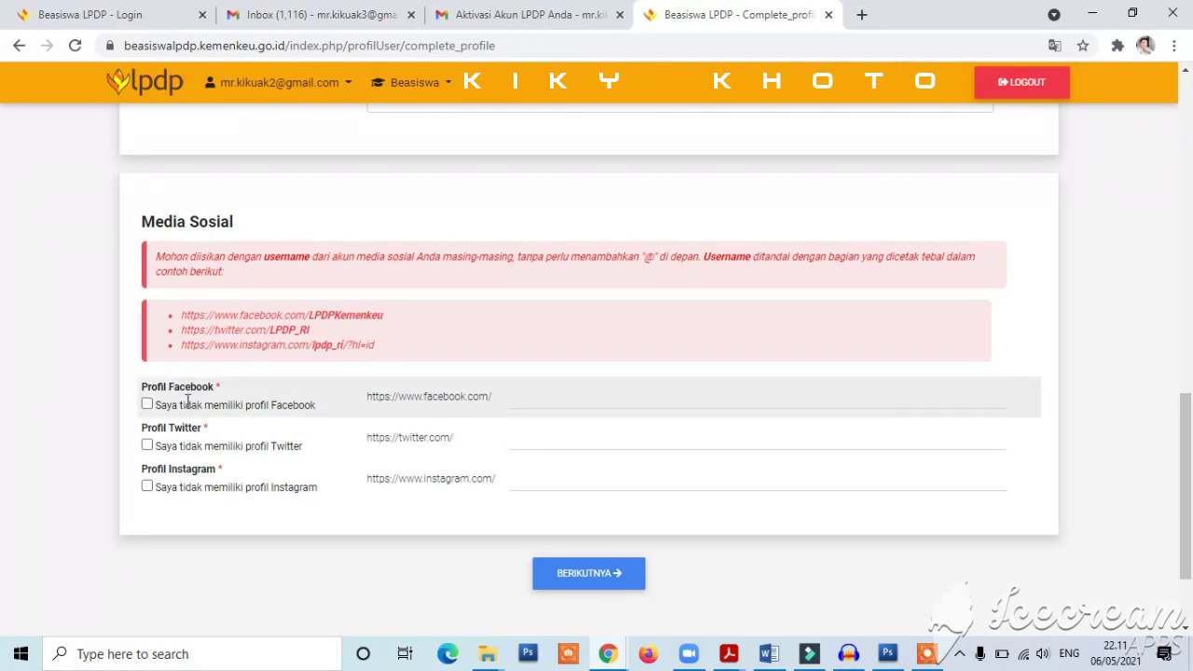
{"action": "left_click", "coordinate": [147, 405]}
{"action": "left_click", "coordinate": [147, 445]}
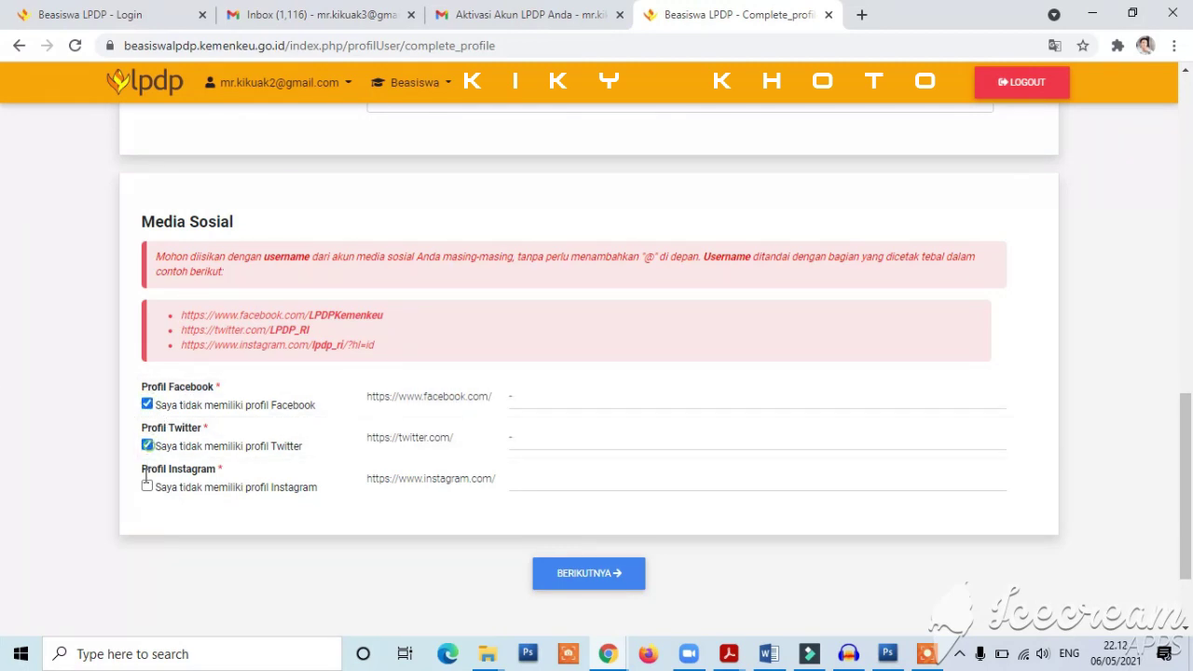
{"action": "left_click", "coordinate": [147, 487]}
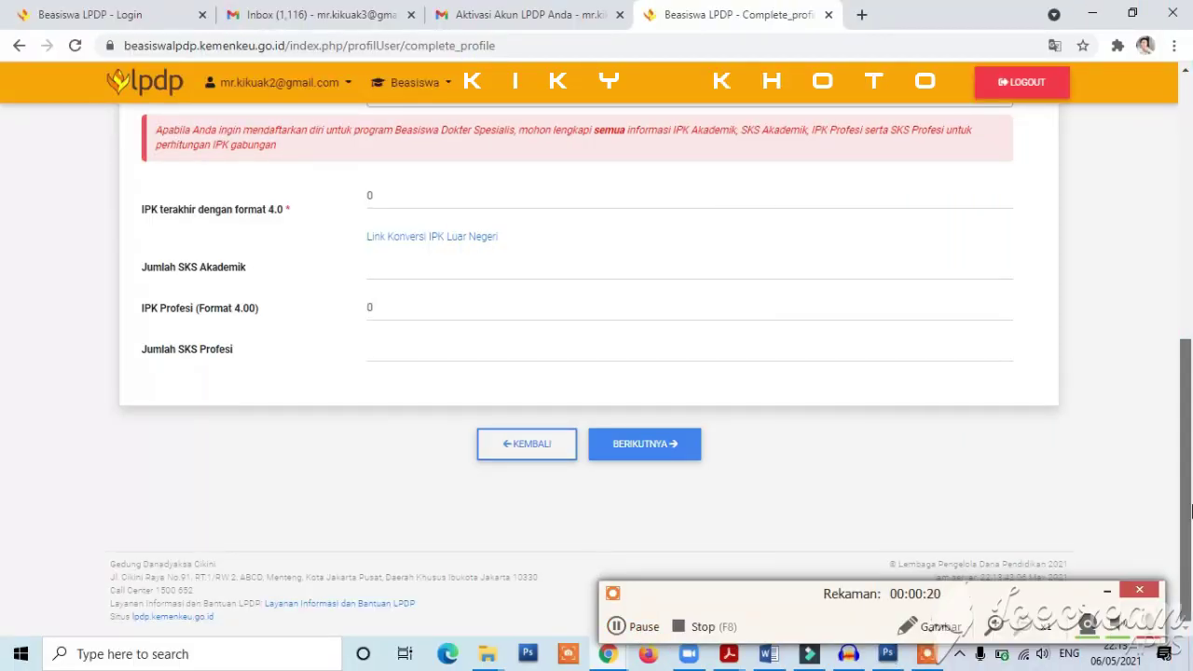
Step: Review the Pendidikan Terakhir section and try the Jenjang Pendidikan choices, ending on S1/D4
{"action": "left_click_drag", "start_coordinate": [1189, 508], "coordinate": [1189, 258]}
{"action": "scroll", "coordinate": [1191, 258], "scroll_direction": "down", "scroll_amount": 1}
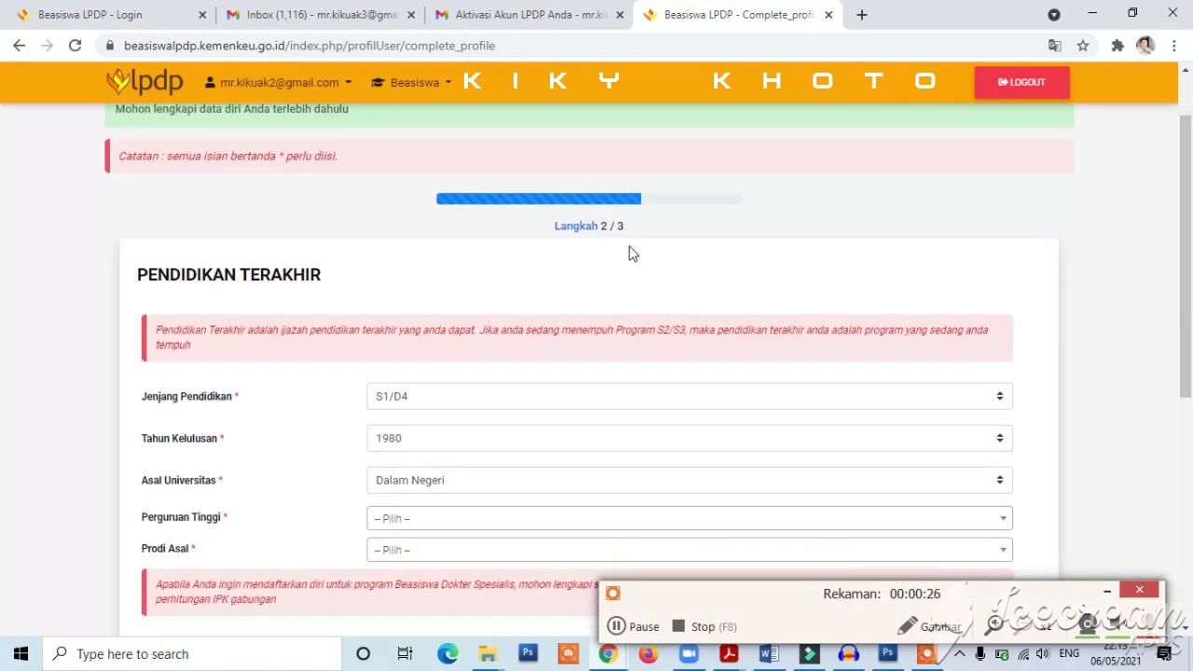
{"action": "scroll", "coordinate": [1190, 265], "scroll_direction": "down", "scroll_amount": 2}
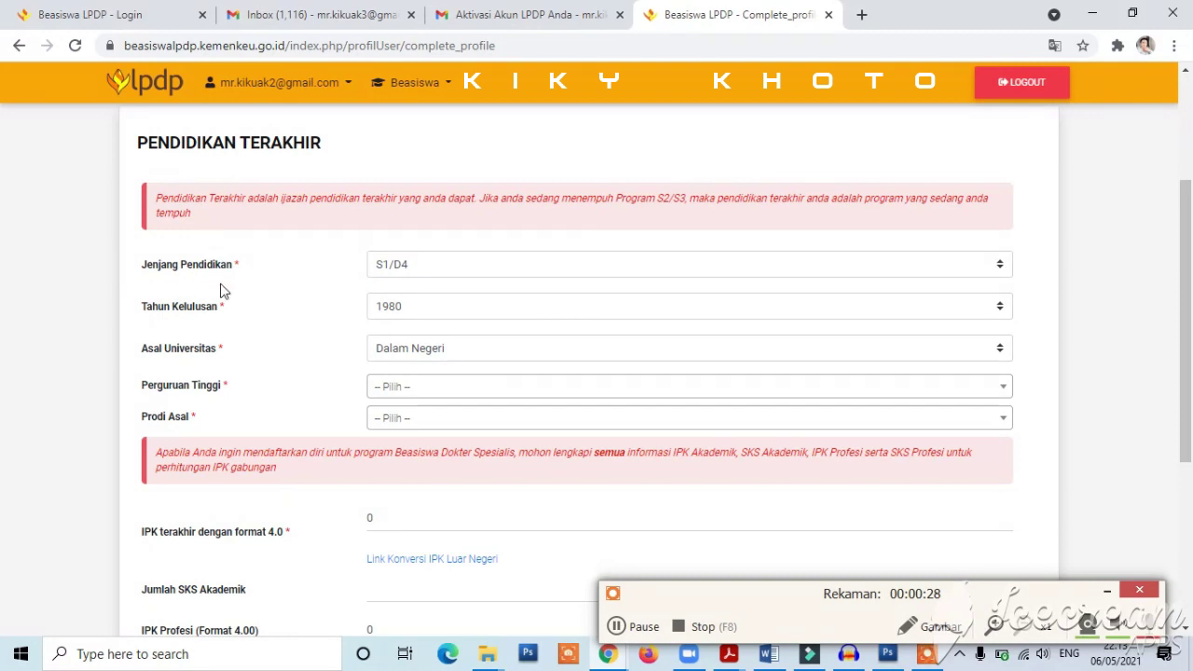
{"action": "left_click", "coordinate": [427, 274]}
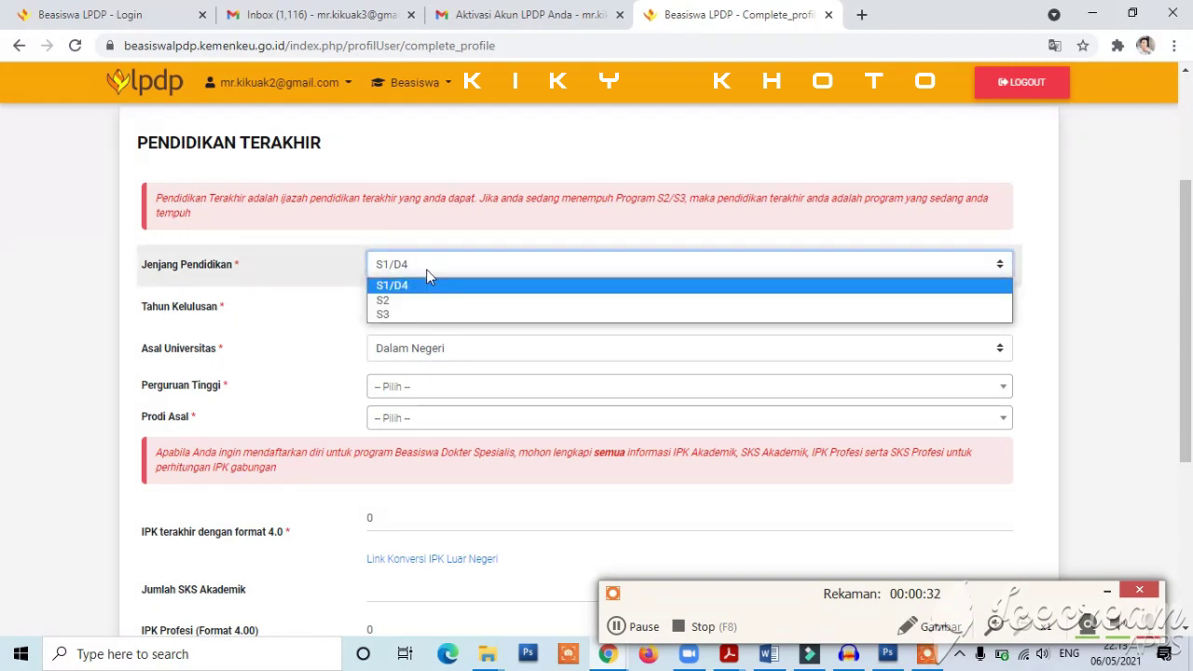
{"action": "left_click", "coordinate": [424, 272]}
{"action": "left_click", "coordinate": [418, 271]}
{"action": "left_click", "coordinate": [420, 300]}
{"action": "left_click", "coordinate": [419, 267]}
{"action": "left_click", "coordinate": [424, 295]}
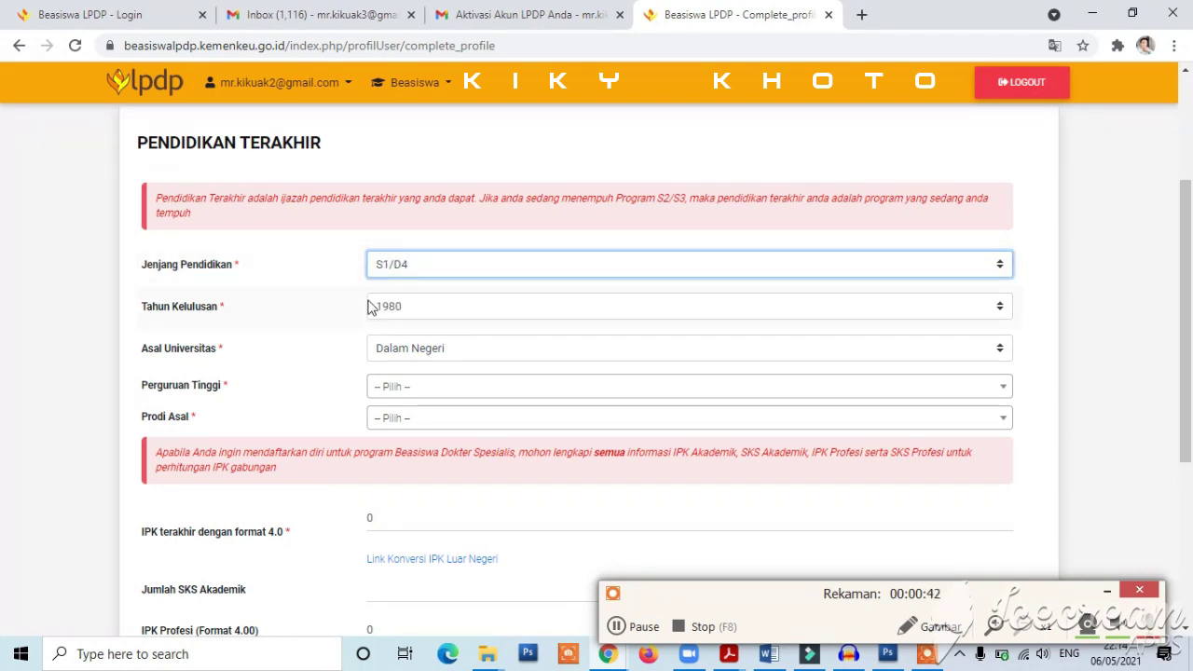
Step: Set Tahun Kelulusan to 2012 and Asal Universitas to Dalam Negeri in the Pendidikan Terakhir section
{"action": "left_click", "coordinate": [428, 310]}
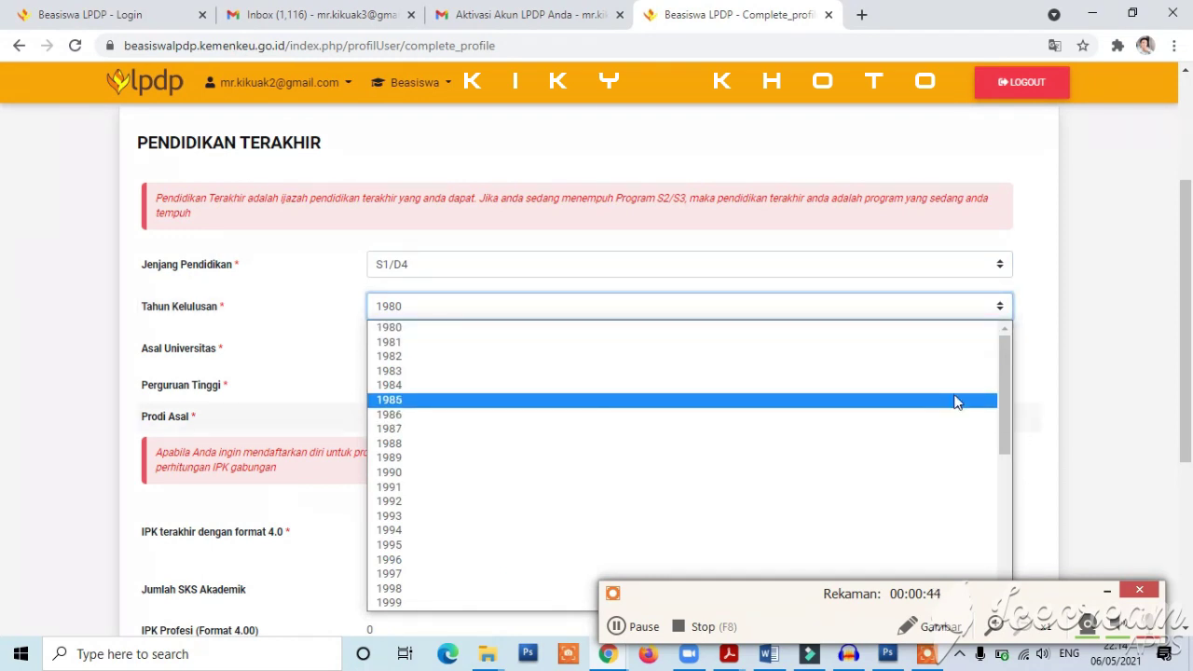
{"action": "left_click_drag", "start_coordinate": [1005, 391], "coordinate": [1034, 559]}
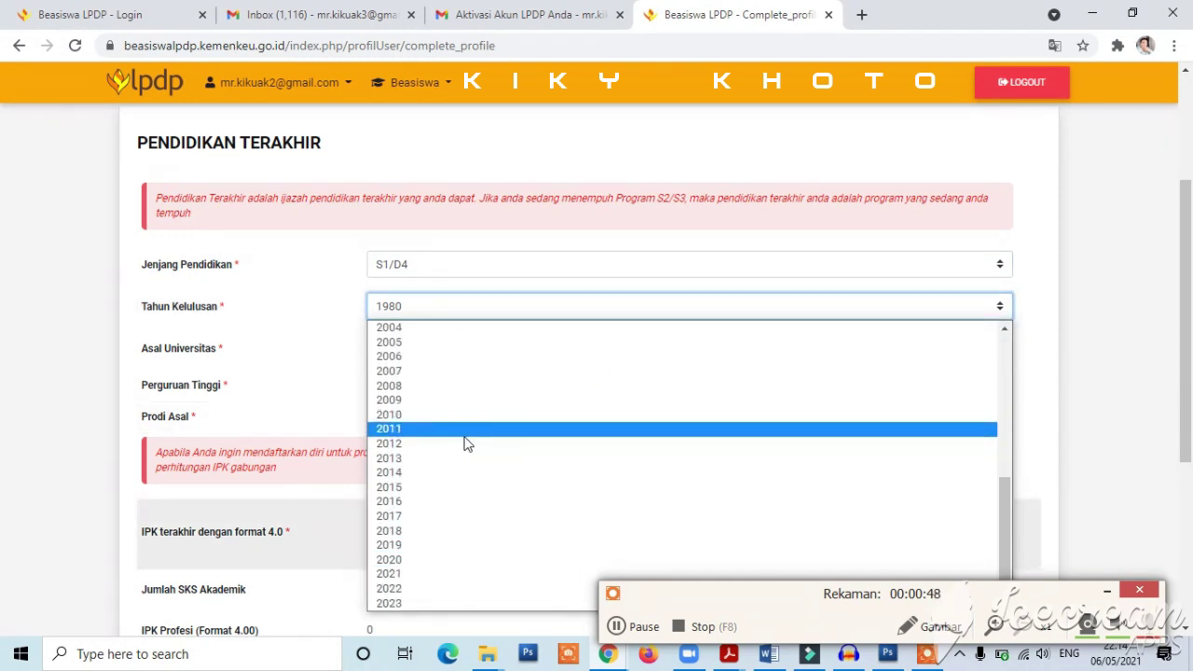
{"action": "left_click", "coordinate": [408, 443]}
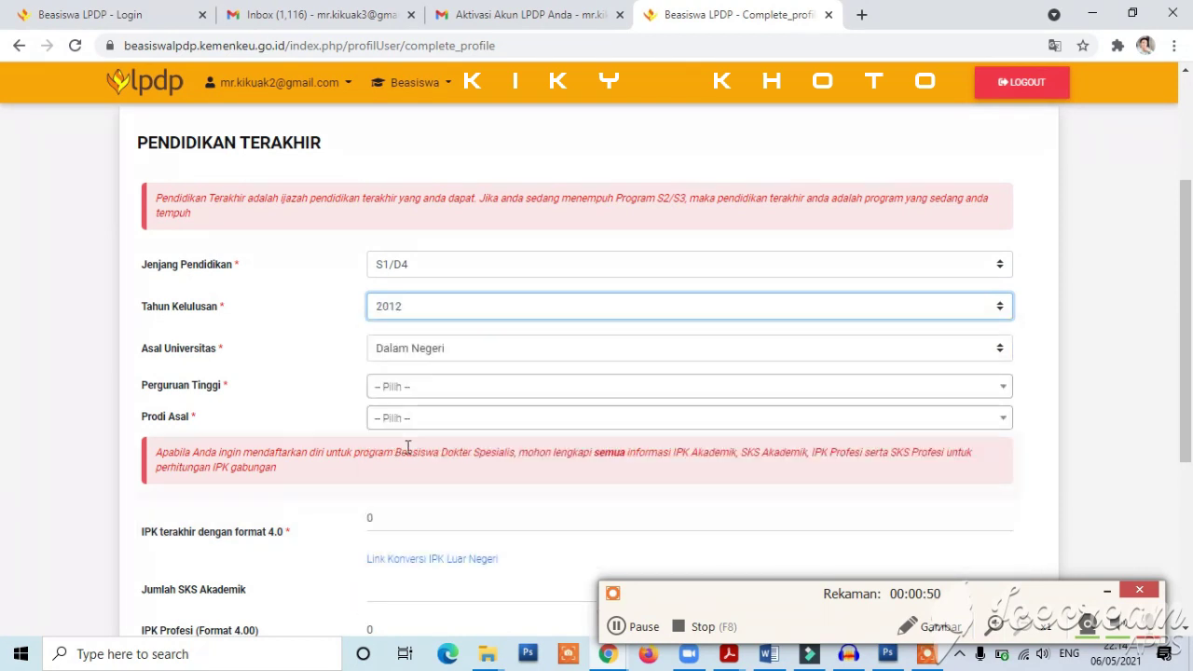
{"action": "left_click", "coordinate": [431, 353]}
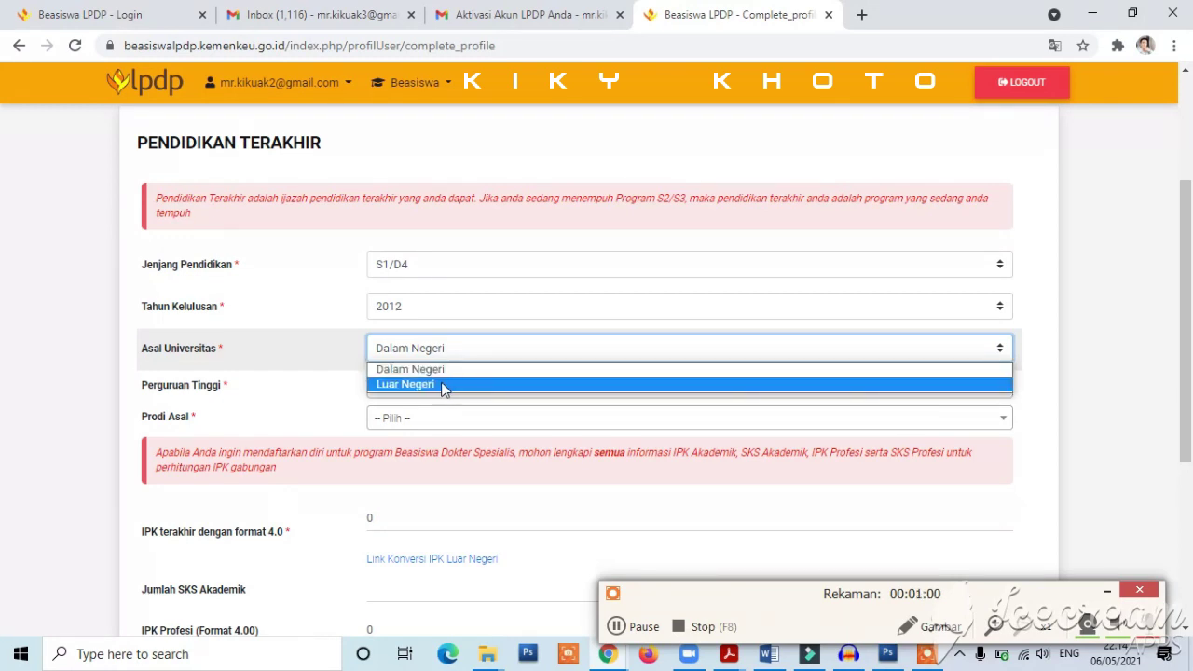
{"action": "left_click", "coordinate": [433, 373]}
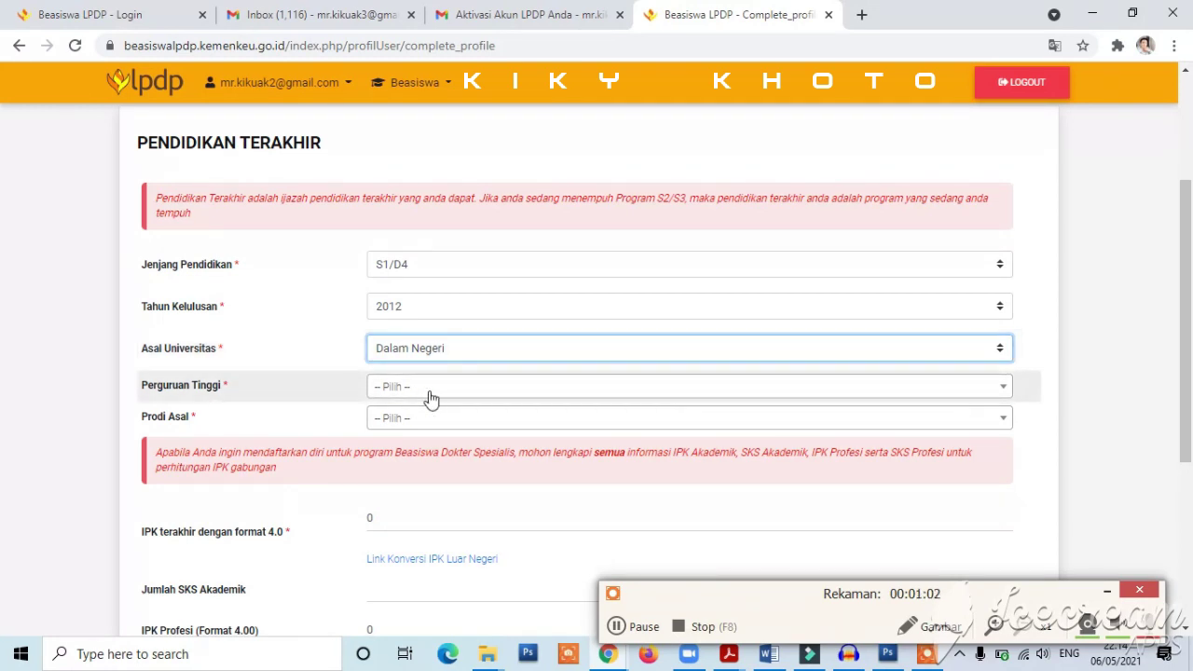
Step: Choose Sekolah Tinggi Ilmu Ekonomi AKA as Perguruan Tinggi and Administrasi as Prodi Asal
{"action": "left_click", "coordinate": [428, 396]}
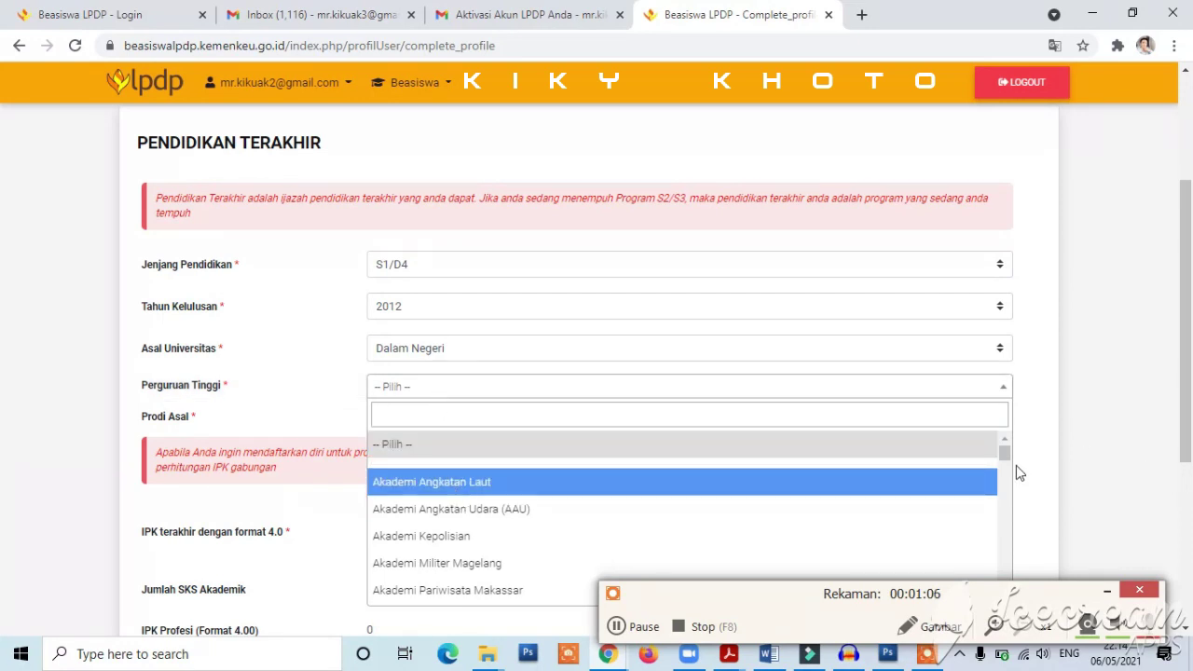
{"action": "left_click_drag", "start_coordinate": [1004, 453], "coordinate": [1008, 482]}
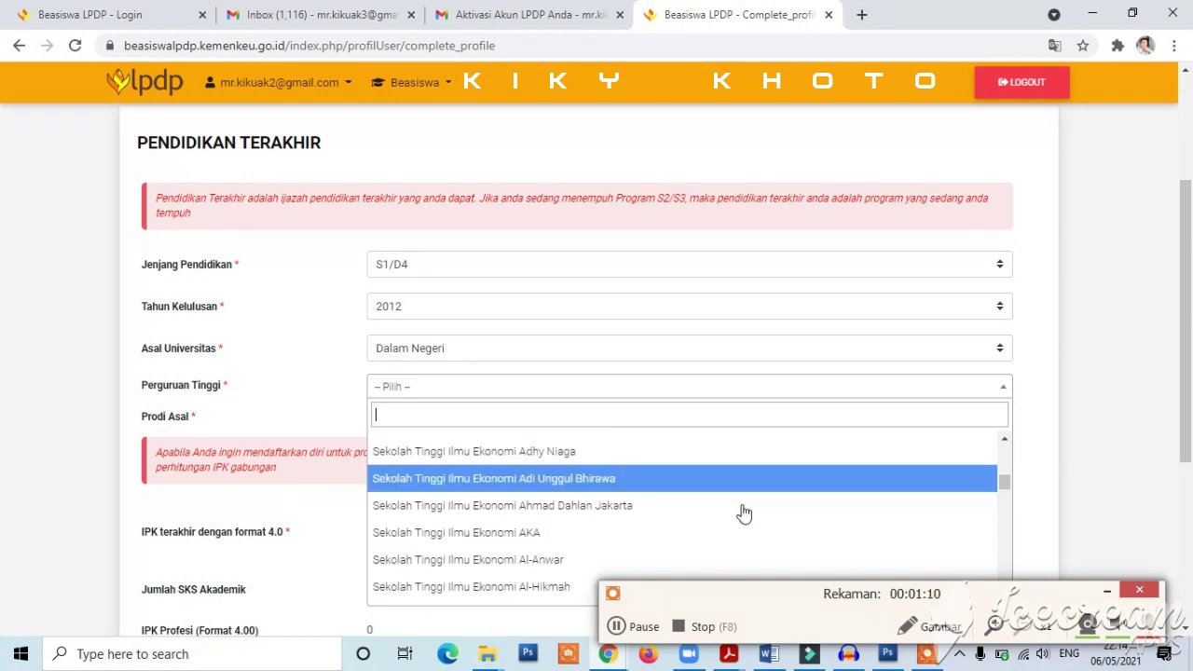
{"action": "left_click", "coordinate": [627, 536]}
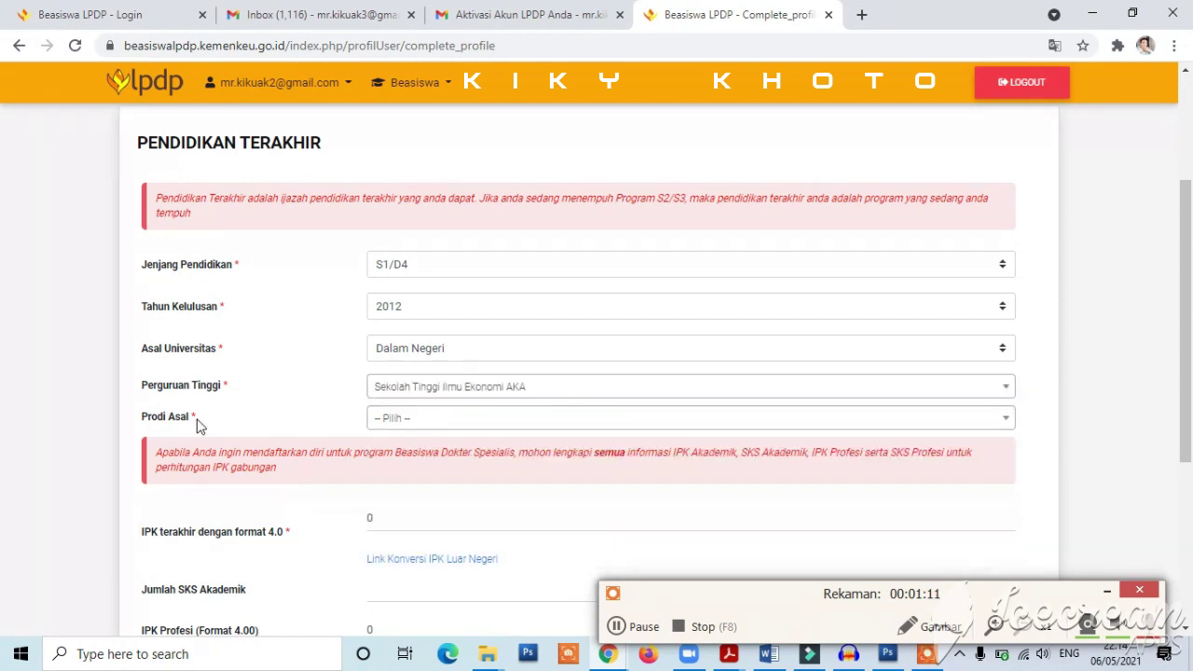
{"action": "left_click", "coordinate": [438, 431]}
{"action": "left_click", "coordinate": [456, 282]}
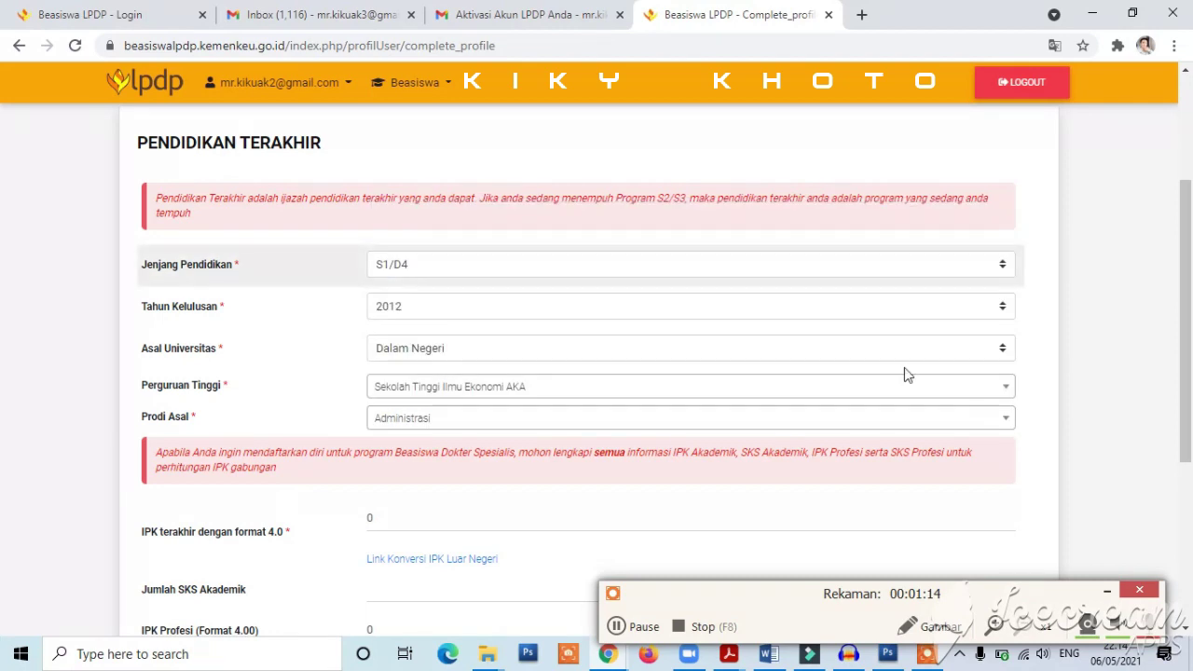
Step: Enter 3,71 as IPK terakhir and 144 as Jumlah SKS Akademik
{"action": "scroll", "coordinate": [652, 345], "scroll_direction": "down", "scroll_amount": 3}
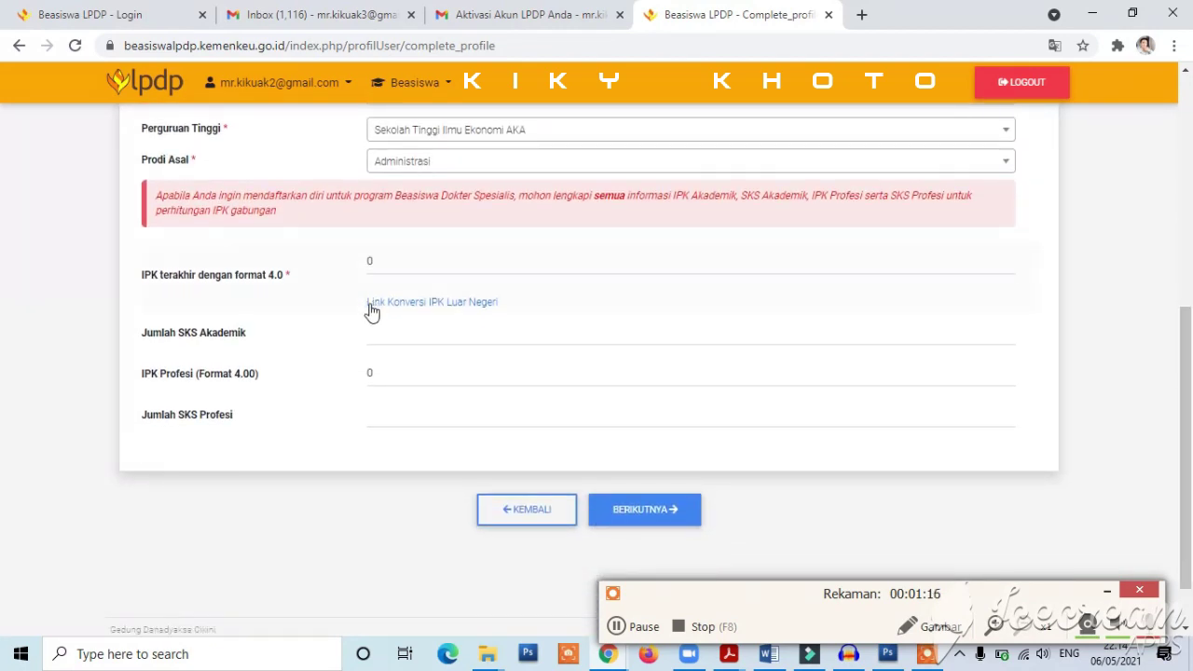
{"action": "double_click", "coordinate": [362, 266]}
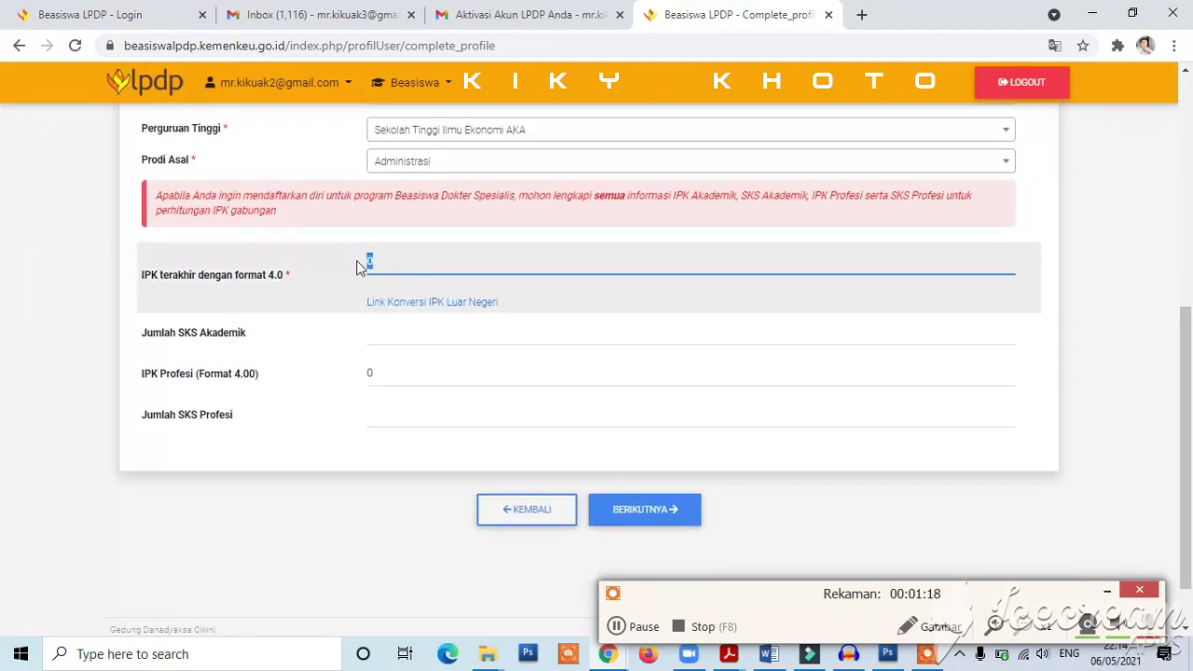
{"action": "type", "text": "3,71"}
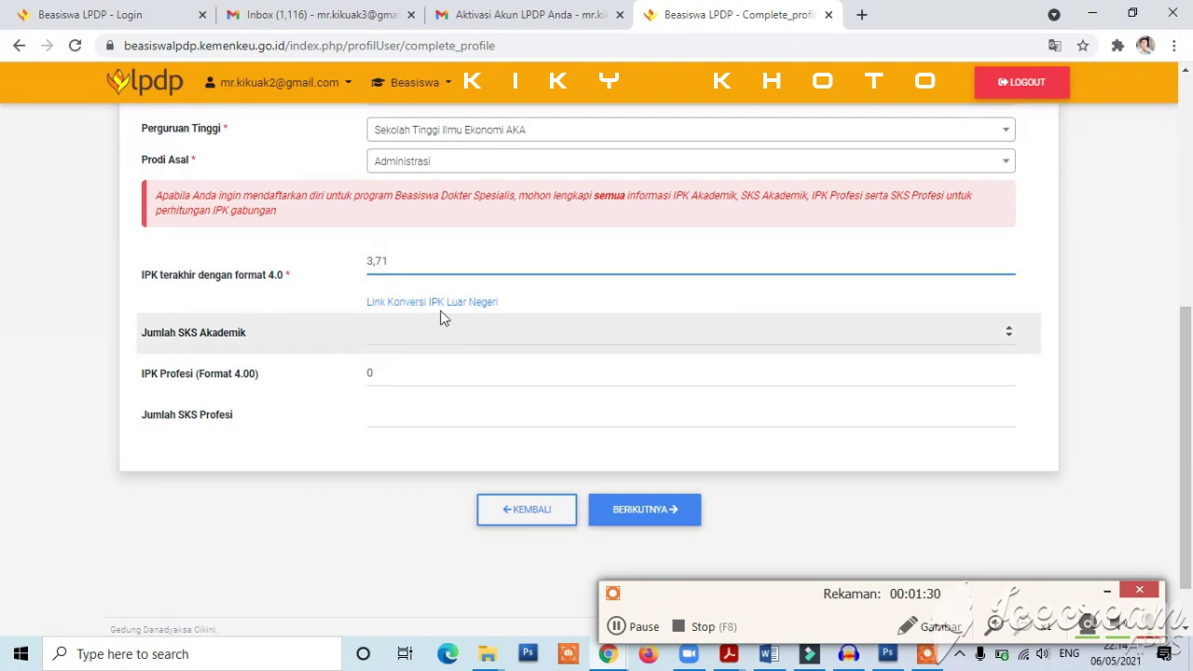
{"action": "left_click", "coordinate": [404, 335]}
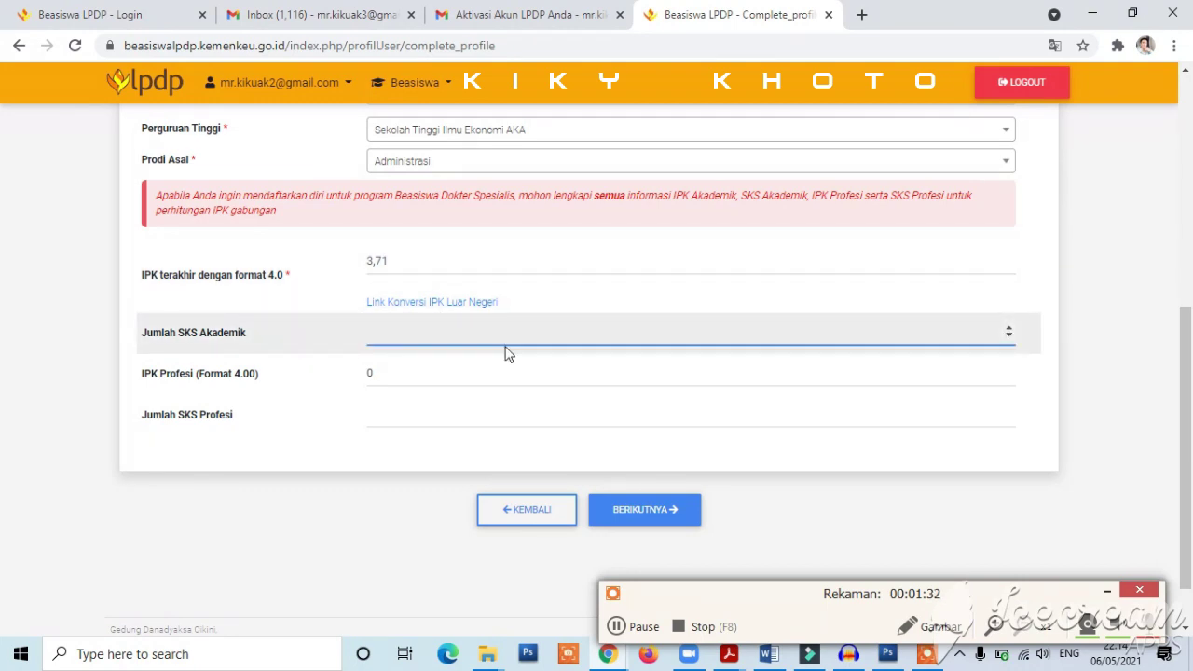
{"action": "type", "text": "144"}
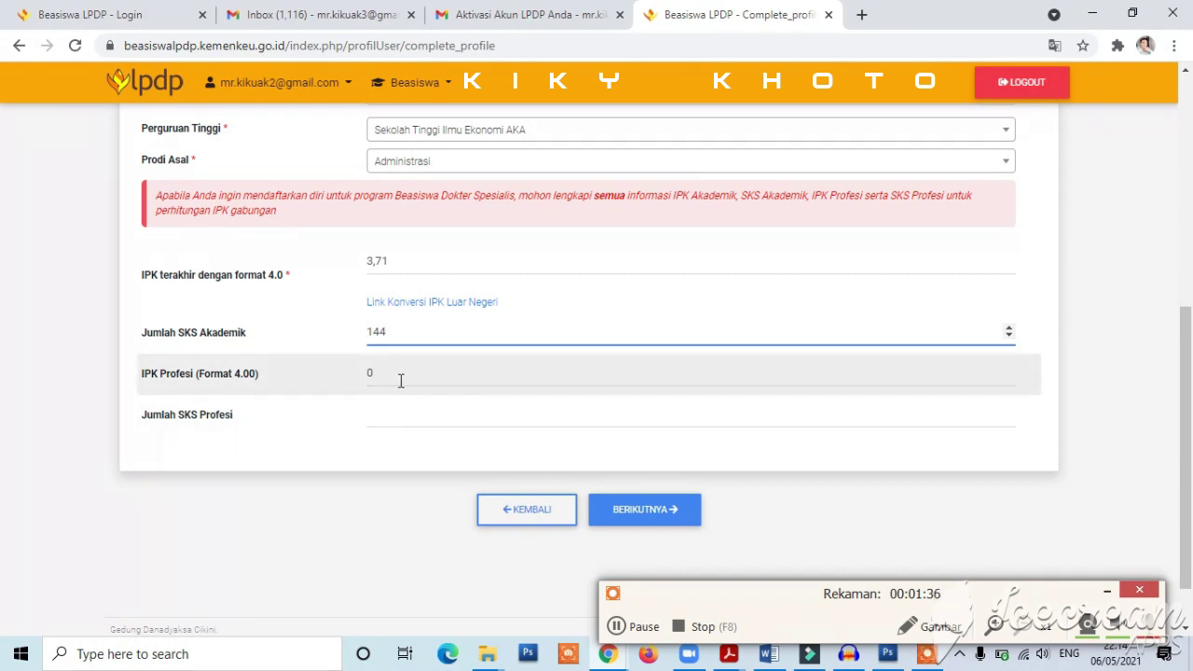
Step: Fill in IPK Profesi as 3.71 and rewrite IPK terakhir with a decimal point as 3.71
{"action": "key", "text": "Tab"}
{"action": "type", "text": "3,71"}
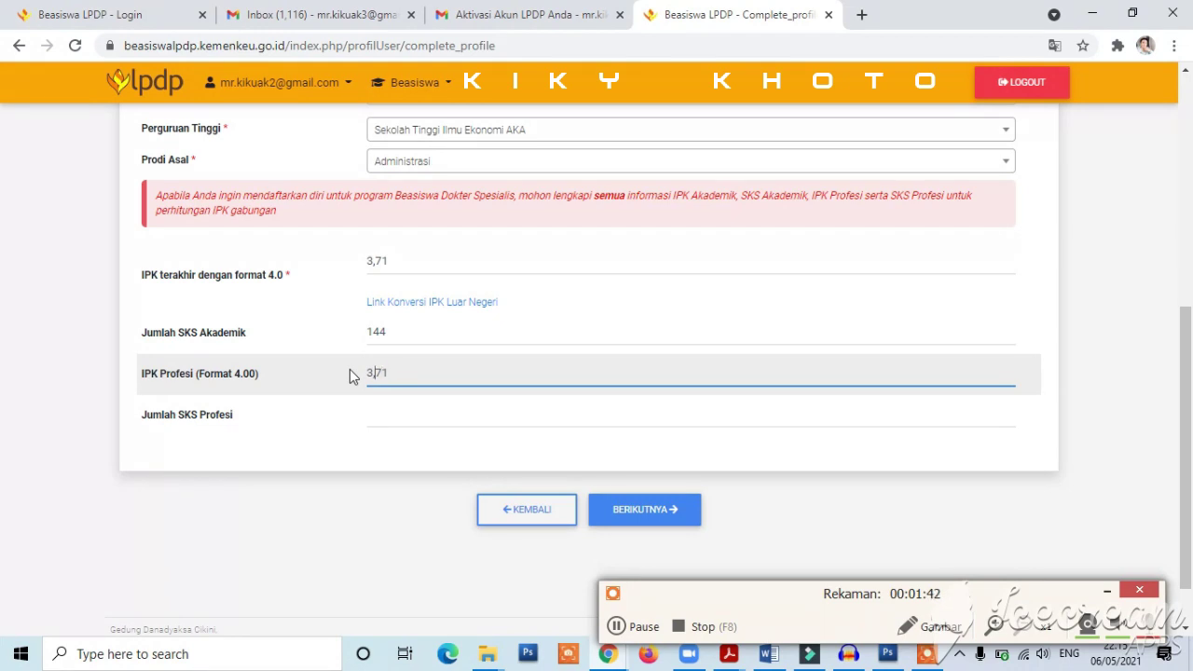
{"action": "left_click", "coordinate": [377, 261]}
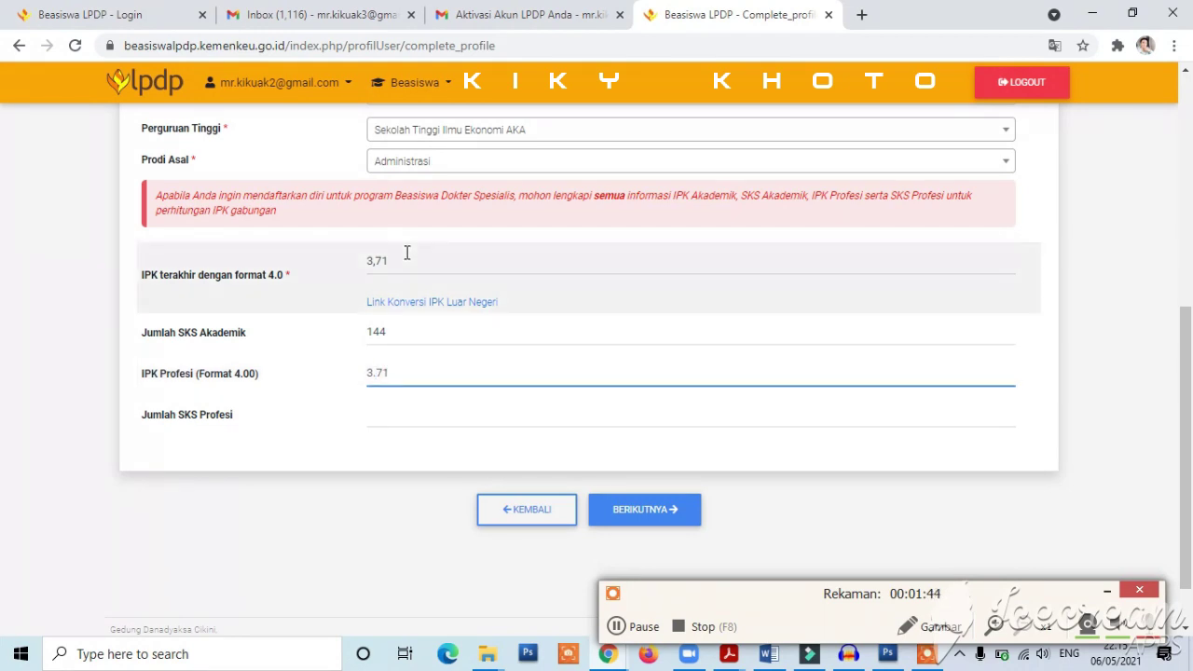
{"action": "type", "text": "."}
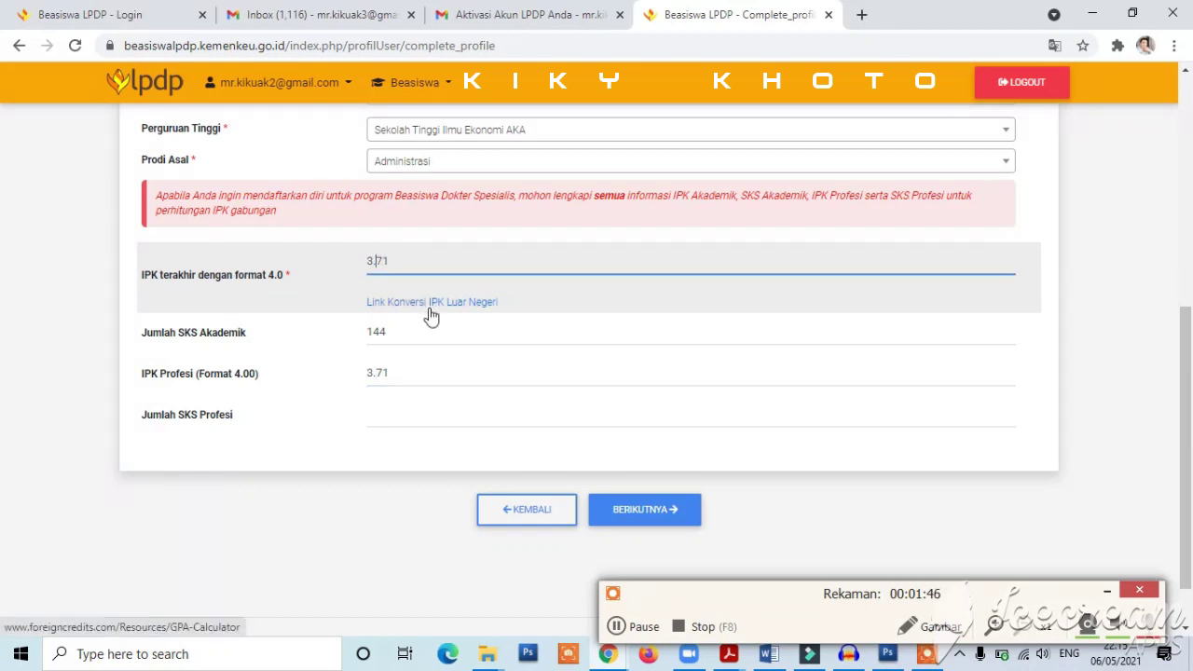
Step: Change IPK Profesi to 3.60 and set Jumlah SKS Profesi to 40
{"action": "left_click", "coordinate": [421, 414]}
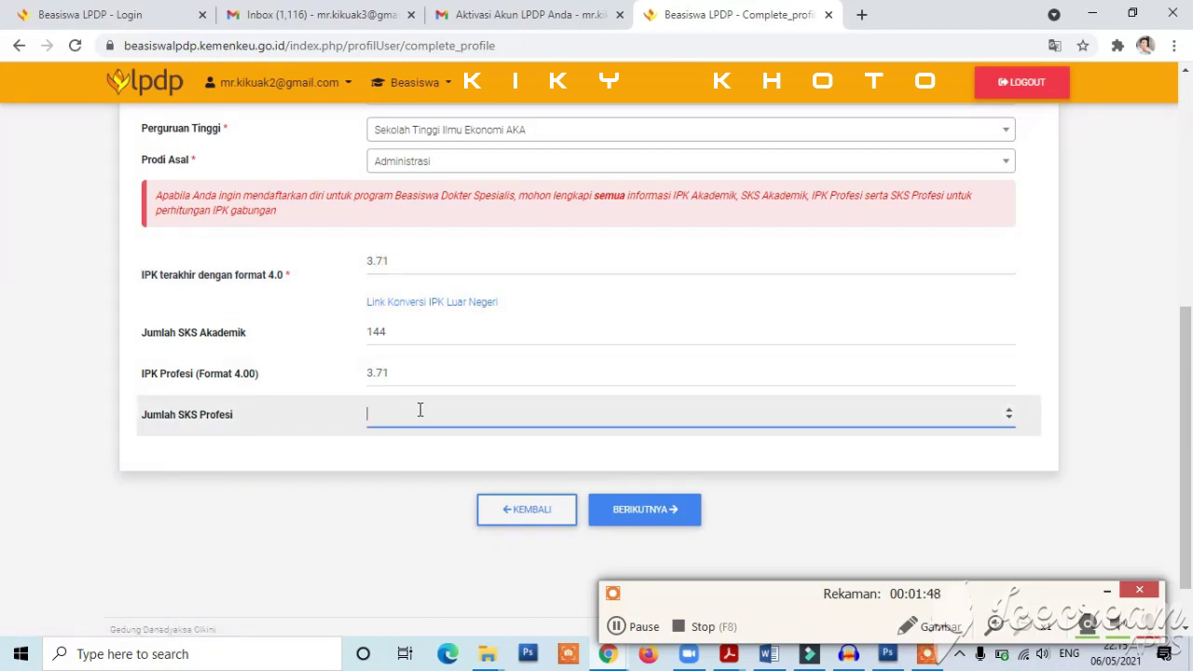
{"action": "left_click", "coordinate": [410, 379]}
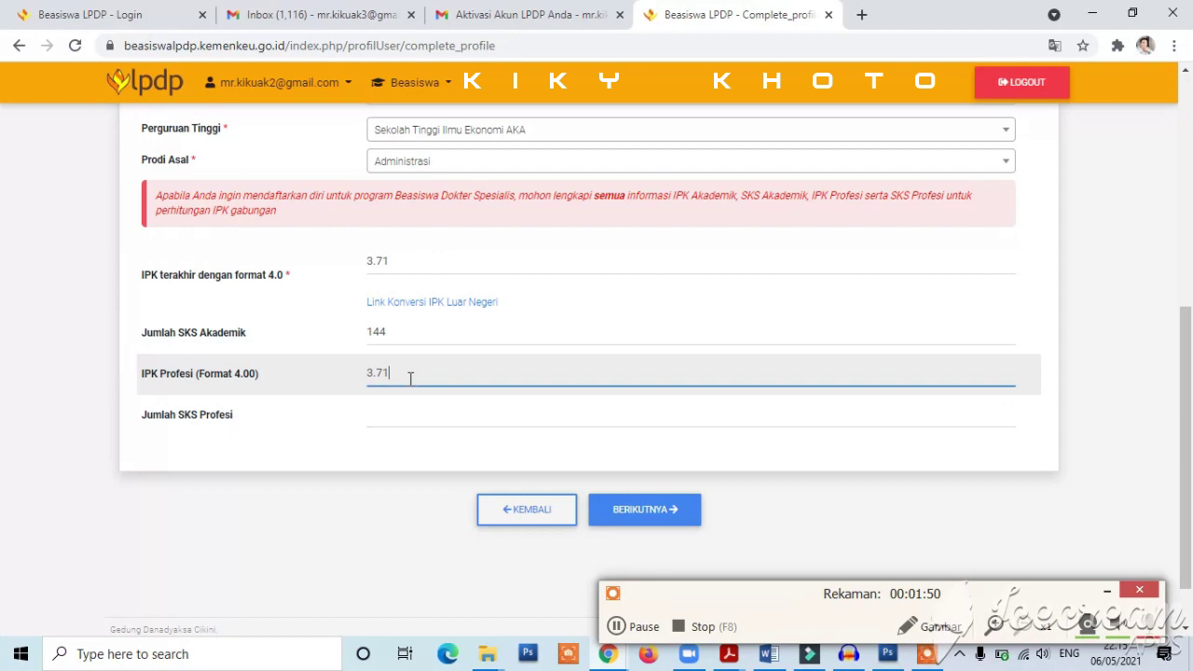
{"action": "key", "text": "shift+Left"}
{"action": "key", "text": "shift+Left"}
{"action": "type", "text": "60"}
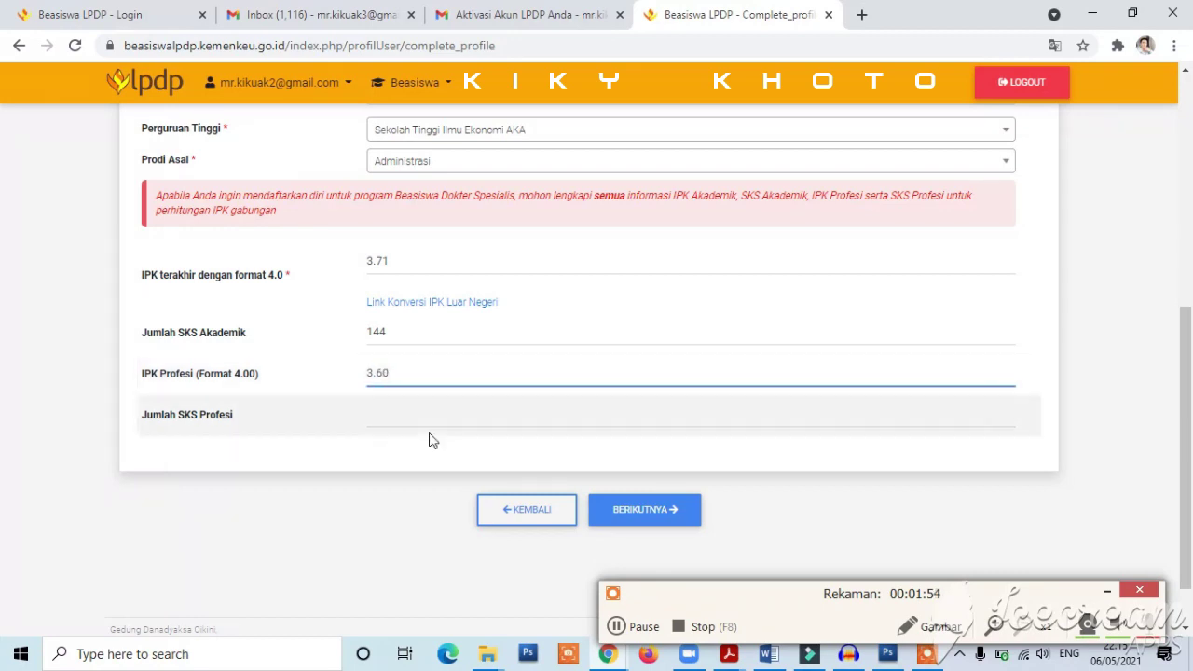
{"action": "left_click", "coordinate": [419, 411]}
{"action": "type", "text": "12"}
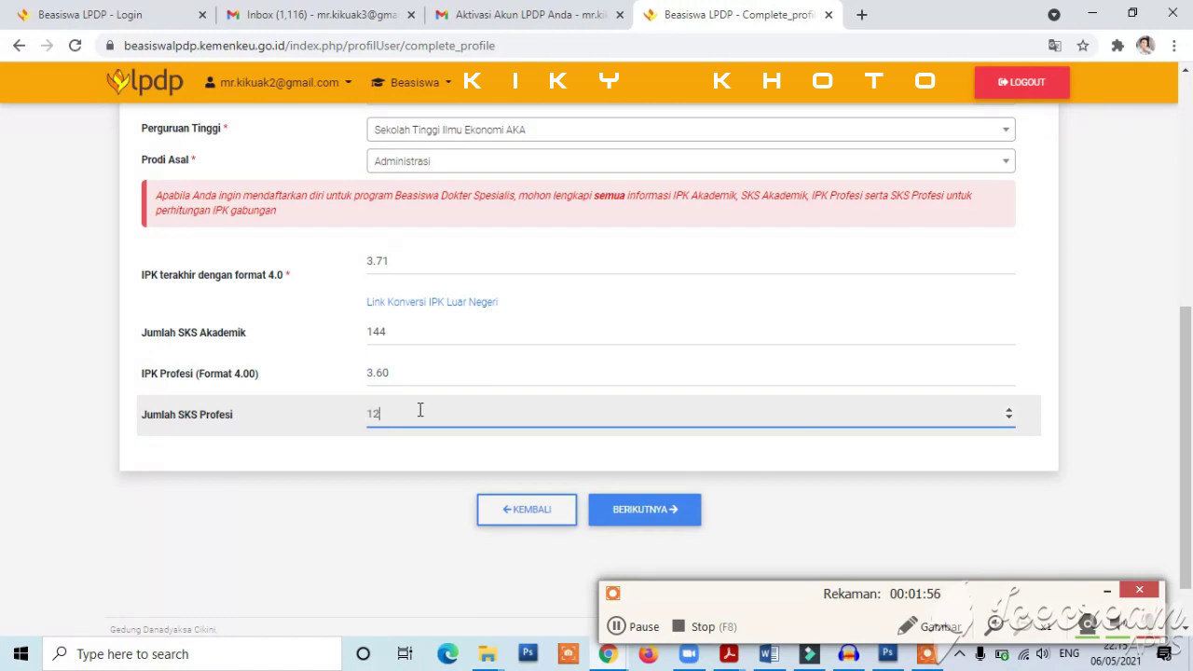
{"action": "key", "text": "BackSpace"}
{"action": "key", "text": "BackSpace"}
{"action": "type", "text": "40"}
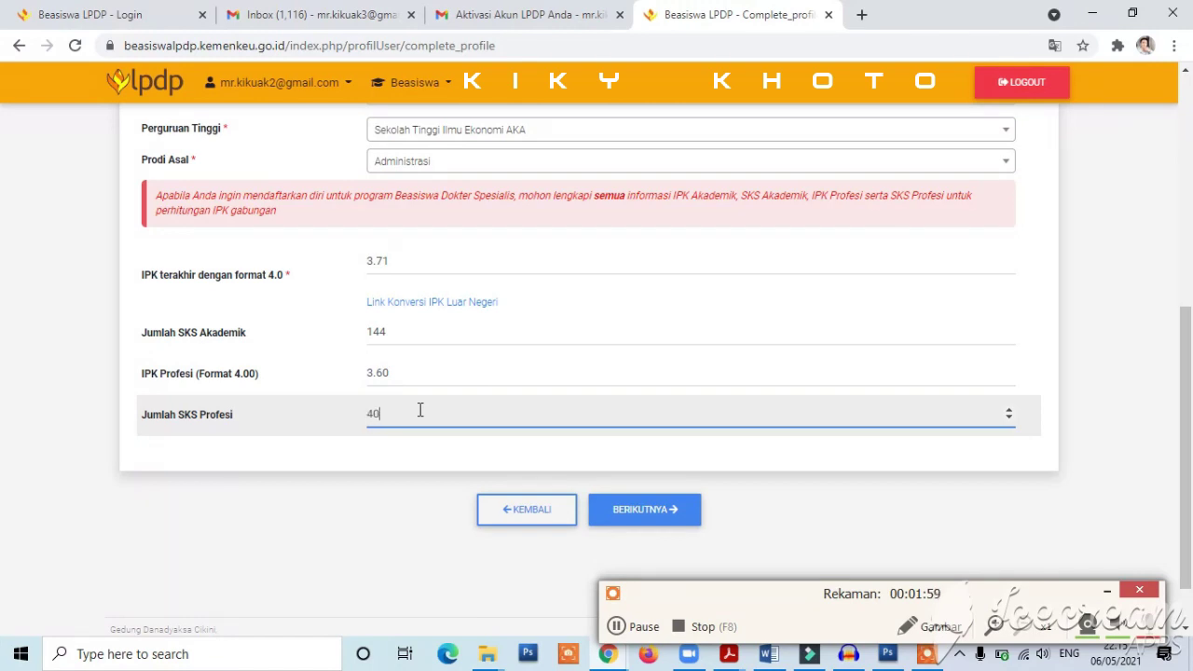
Step: Continue to the parents' data form and set Apakah Sudah Meninggal? to Sudah for Bapak
{"action": "left_click", "coordinate": [657, 516]}
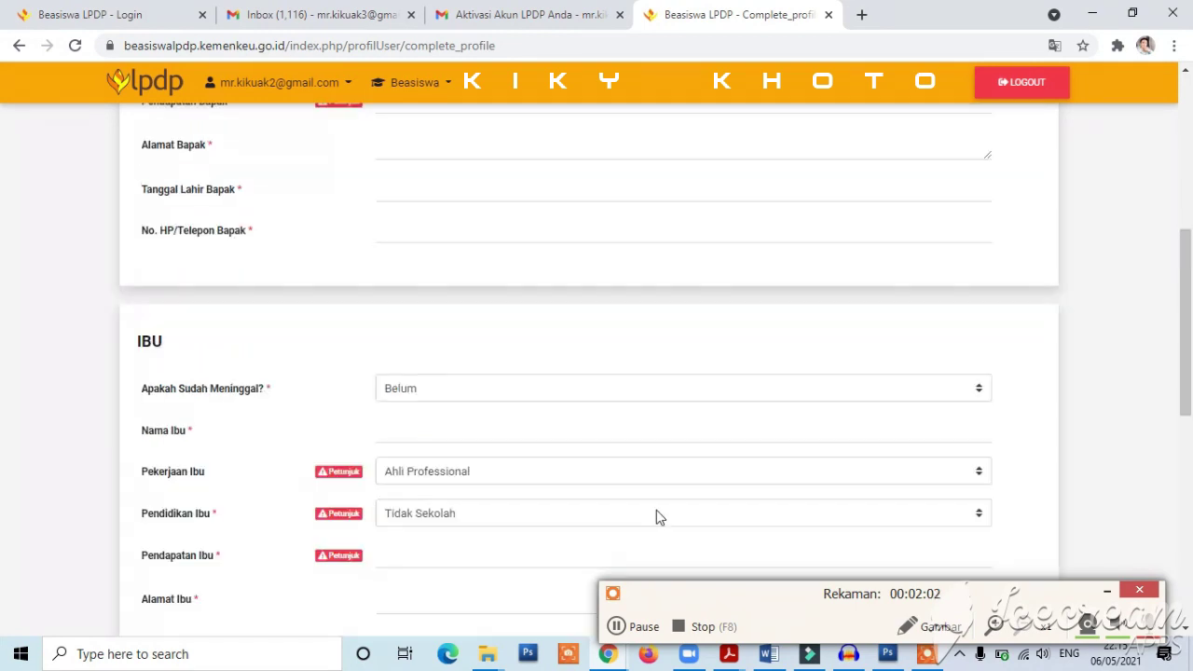
{"action": "left_click_drag", "start_coordinate": [1186, 340], "coordinate": [1191, 210]}
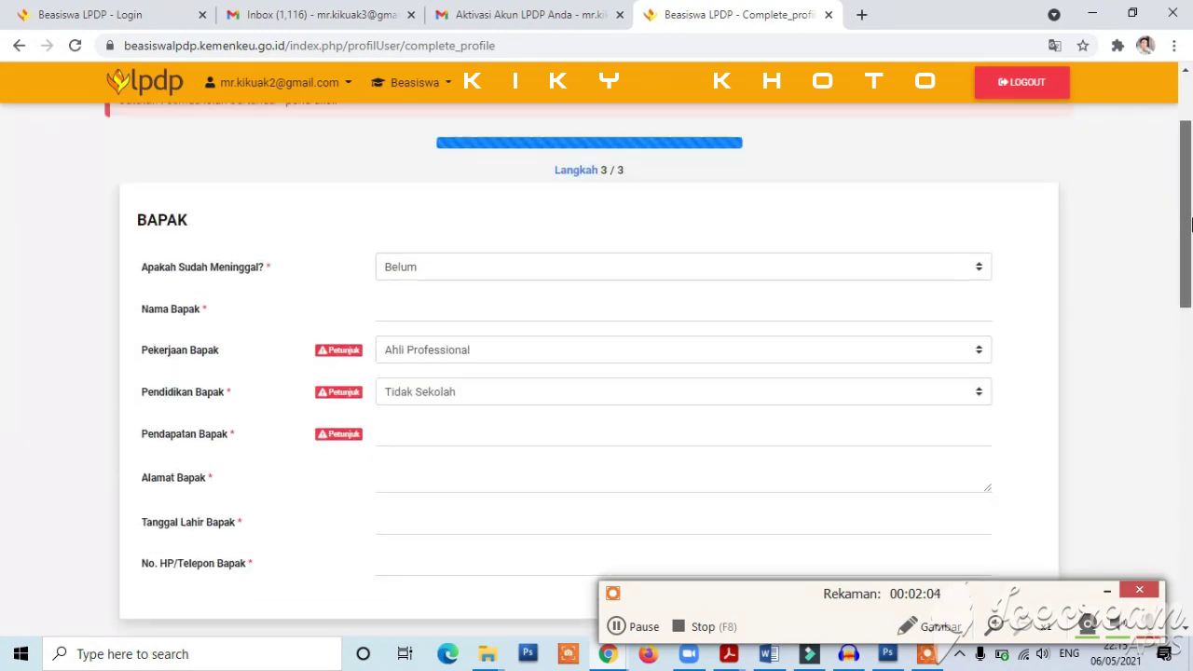
{"action": "scroll", "coordinate": [1192, 242], "scroll_direction": "down", "scroll_amount": 1}
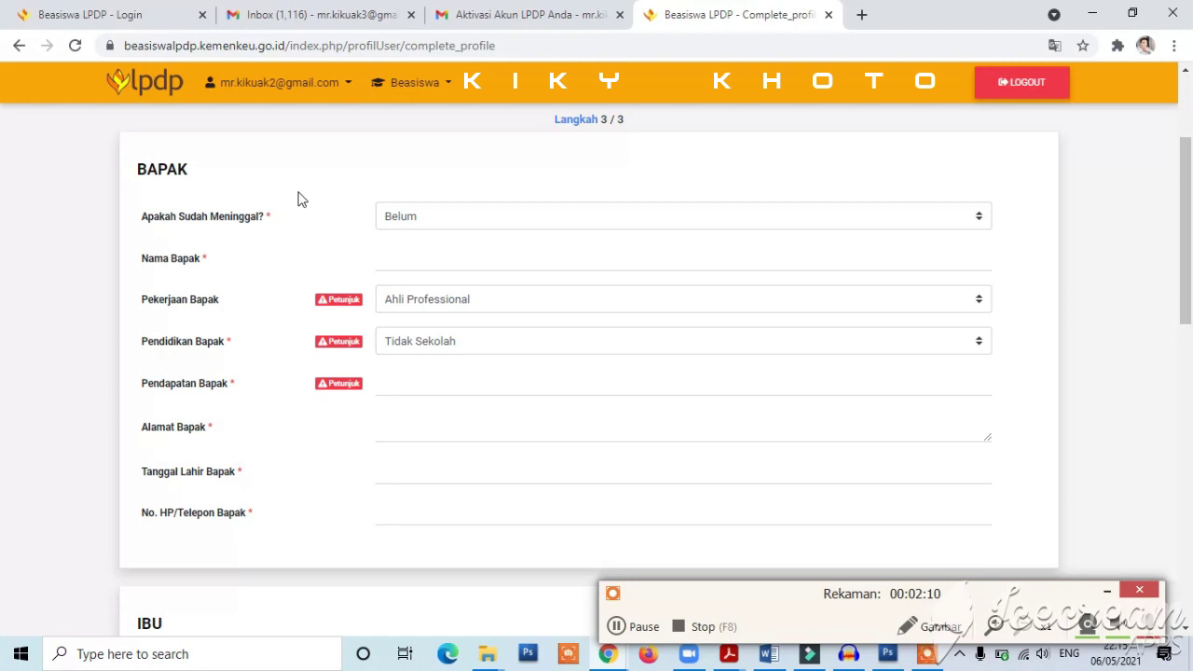
{"action": "left_click", "coordinate": [444, 228]}
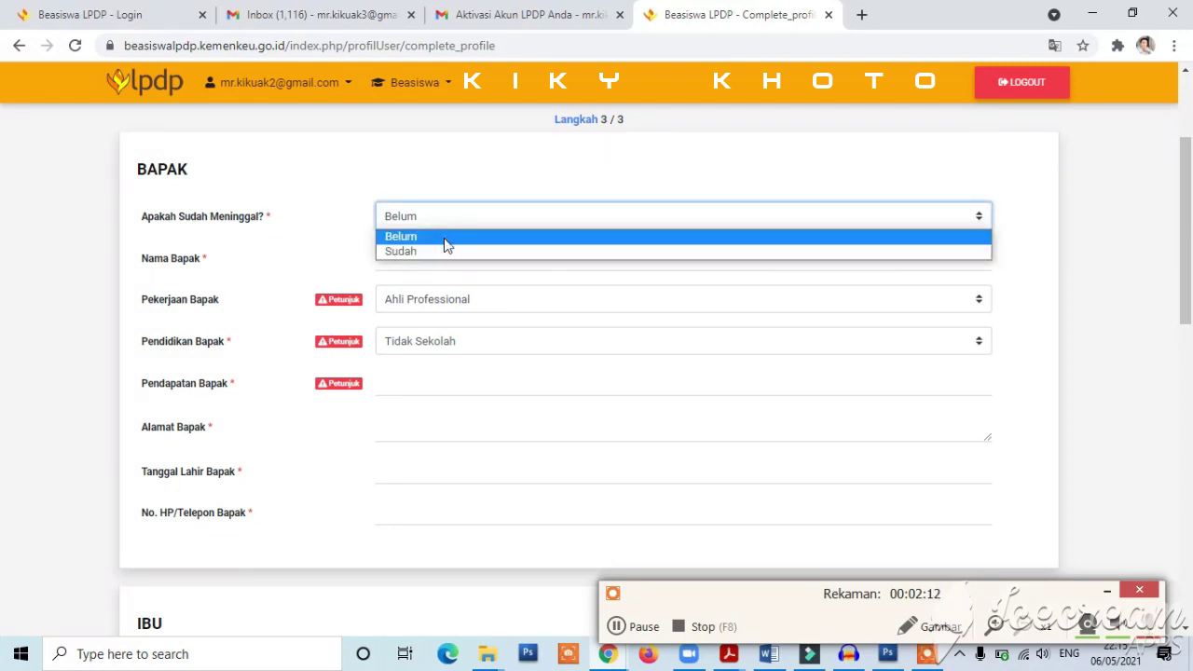
{"action": "left_click", "coordinate": [444, 248]}
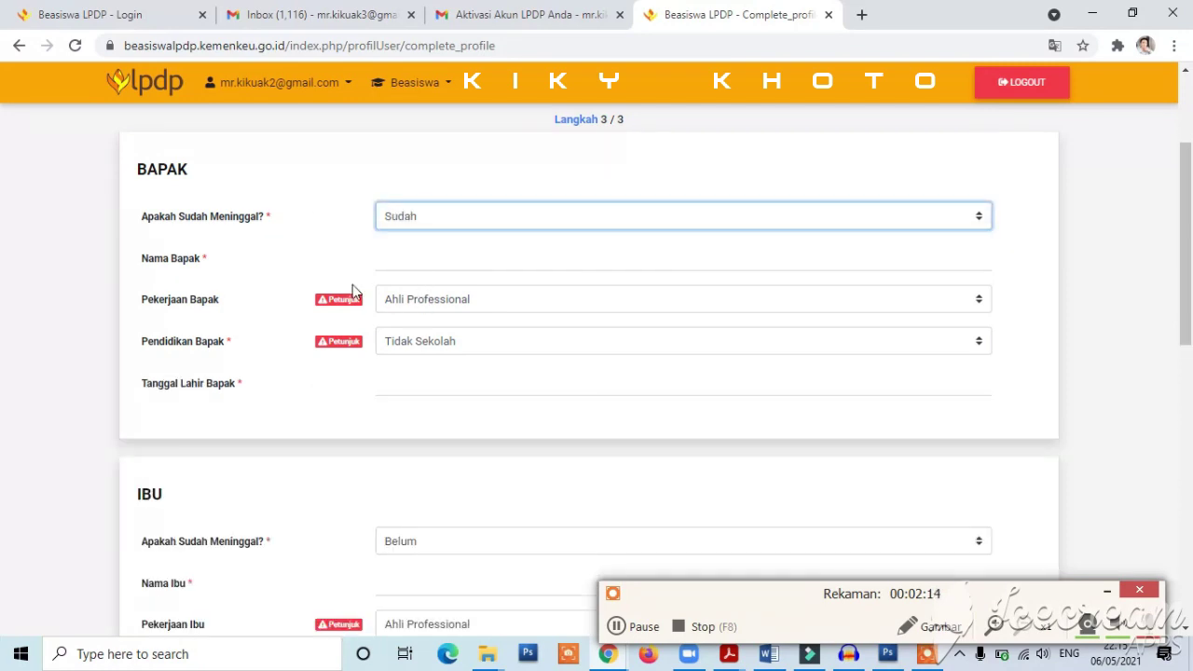
Step: Enter the father's name in Nama Bapak and set Pendidikan Bapak to Sarjana
{"action": "left_click", "coordinate": [419, 264]}
{"action": "type", "text": "Sukarnto"}
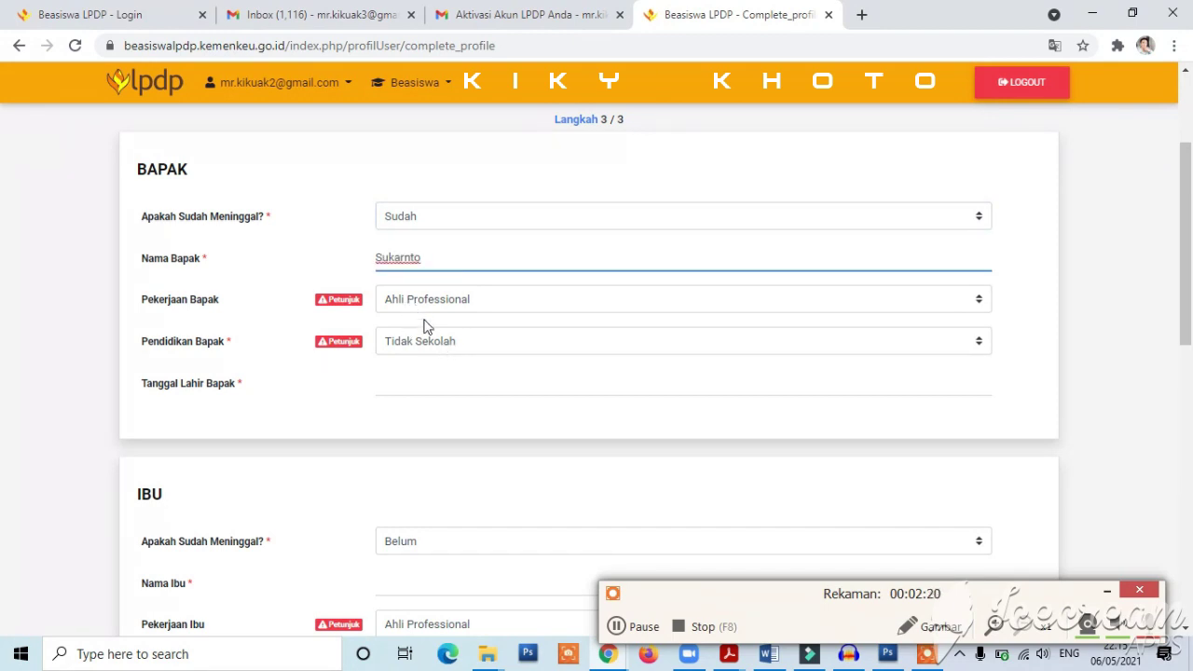
{"action": "left_click", "coordinate": [415, 348]}
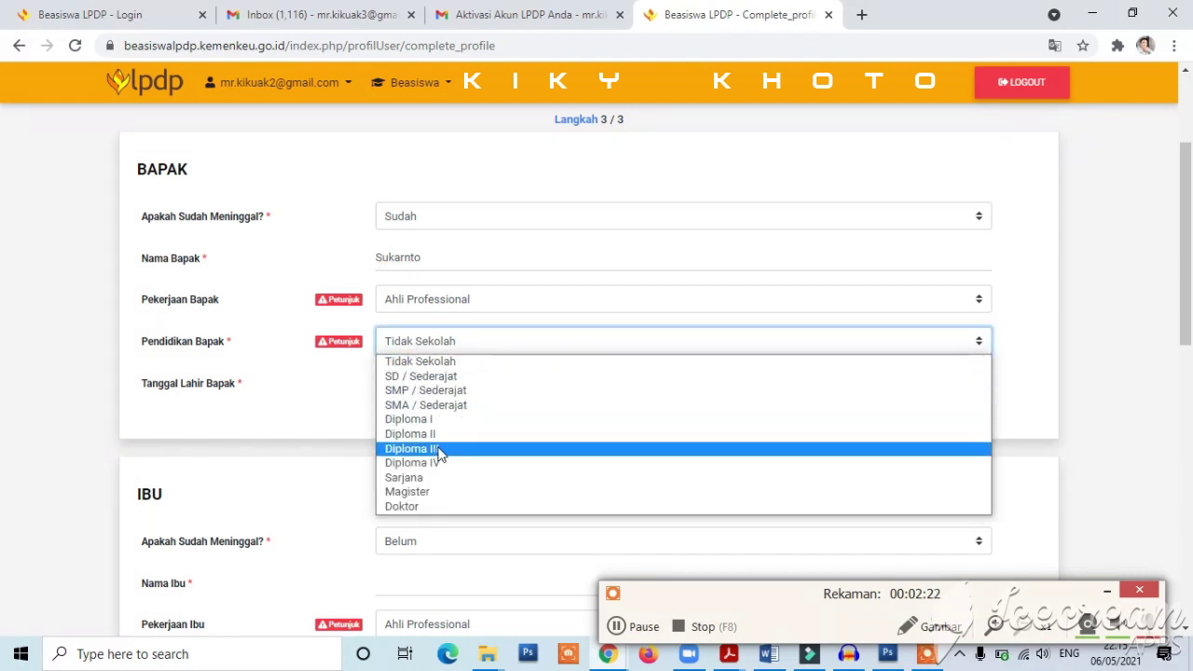
{"action": "left_click", "coordinate": [443, 480]}
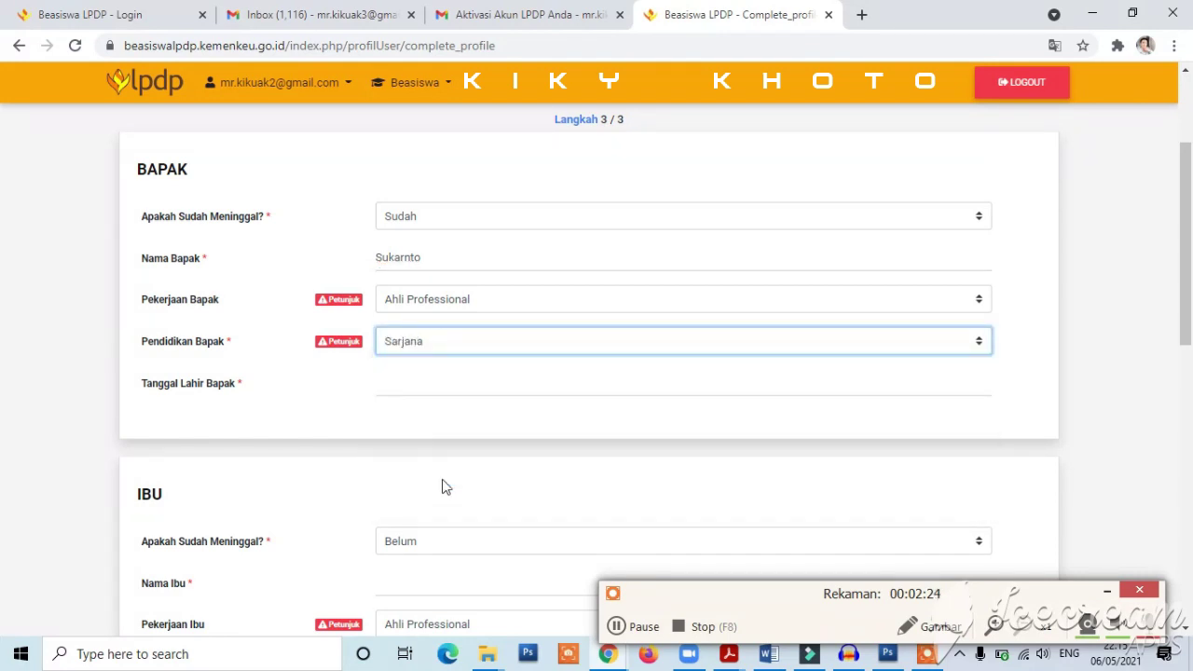
Step: Fill in Tanggal Lahir Bapak with the father's date of birth using the calendar
{"action": "left_click", "coordinate": [400, 382]}
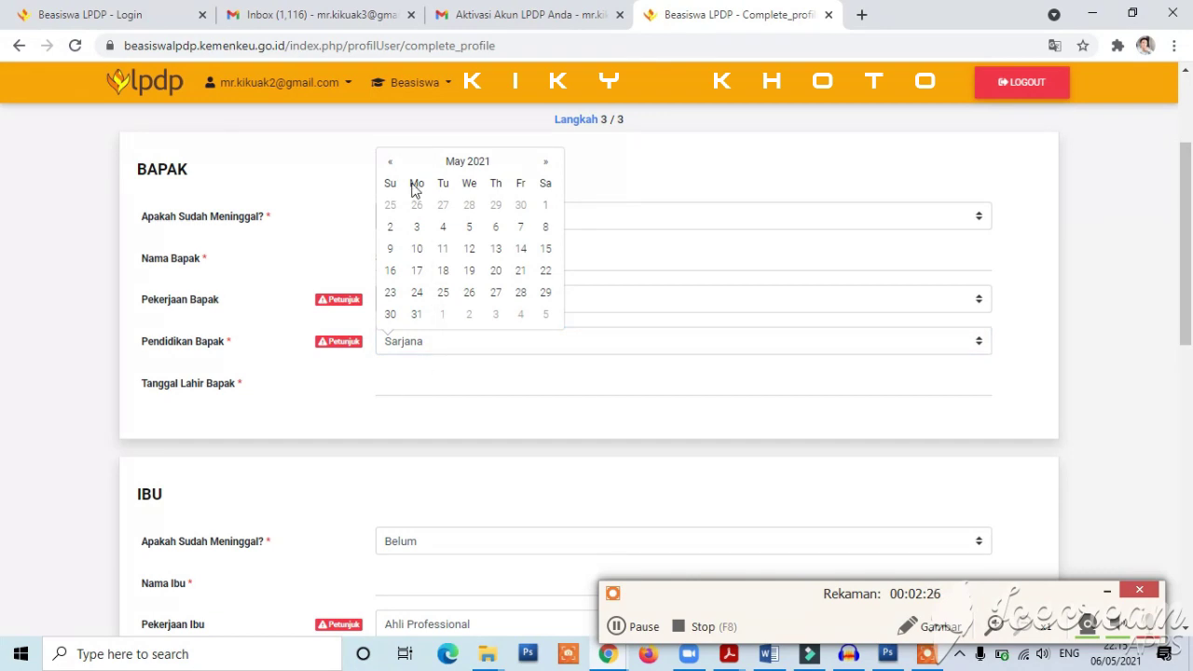
{"action": "left_click", "coordinate": [456, 162]}
{"action": "left_click", "coordinate": [391, 162]}
{"action": "left_click", "coordinate": [391, 162]}
{"action": "left_click", "coordinate": [437, 160]}
{"action": "left_click", "coordinate": [391, 162]}
{"action": "left_click", "coordinate": [390, 162]}
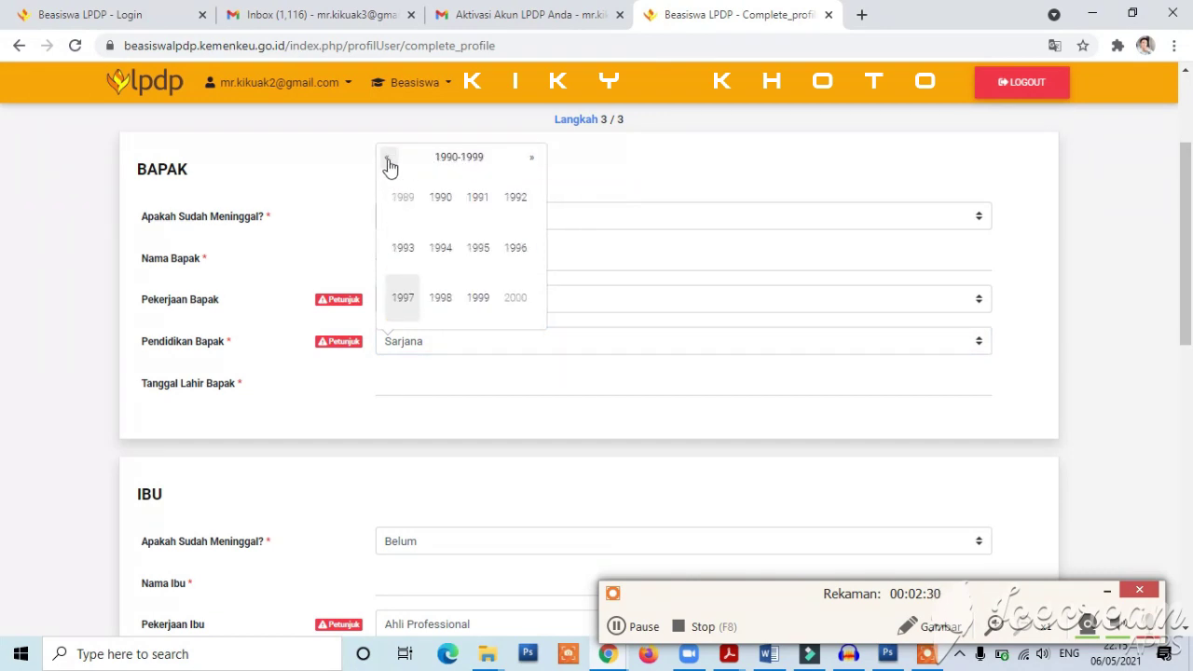
{"action": "left_click", "coordinate": [390, 162]}
{"action": "left_click", "coordinate": [391, 162]}
{"action": "left_click", "coordinate": [388, 162]}
{"action": "left_click", "coordinate": [473, 300]}
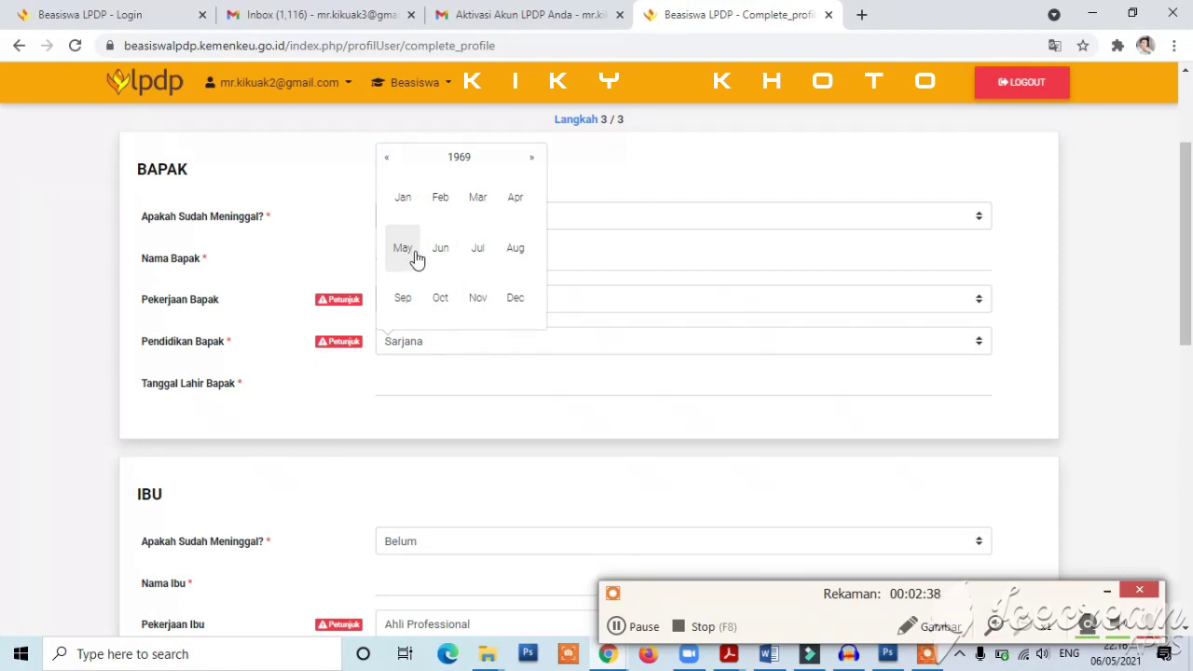
{"action": "left_click", "coordinate": [403, 197]}
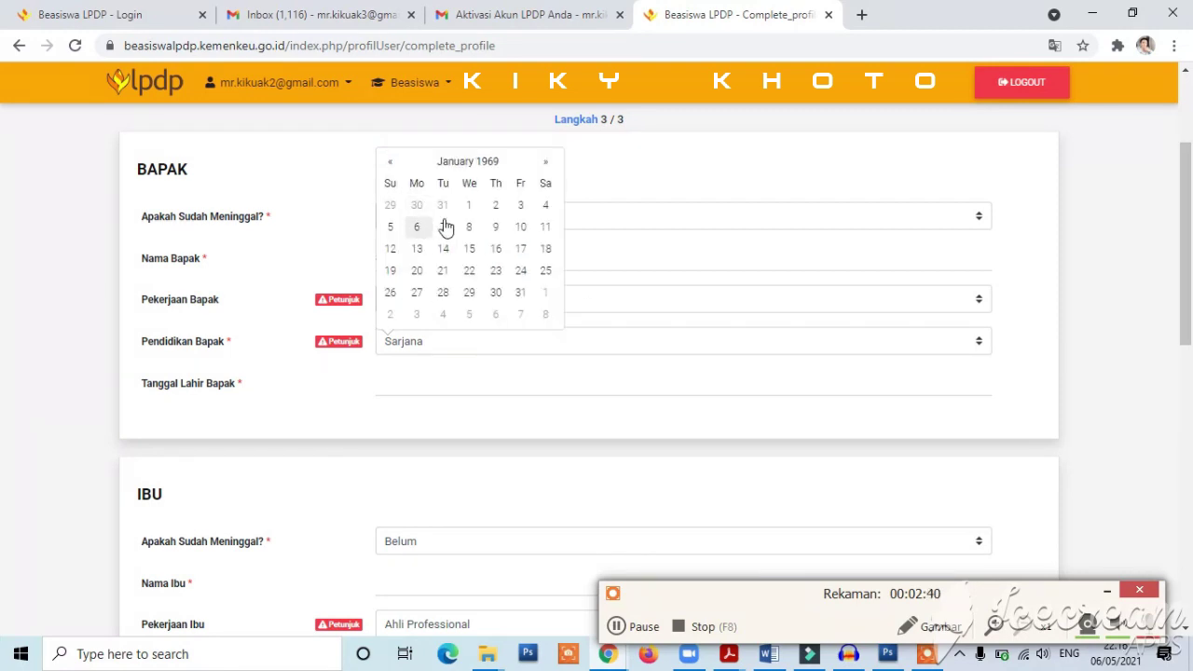
{"action": "left_click", "coordinate": [472, 206]}
{"action": "scroll", "coordinate": [1192, 400], "scroll_direction": "down", "scroll_amount": 3}
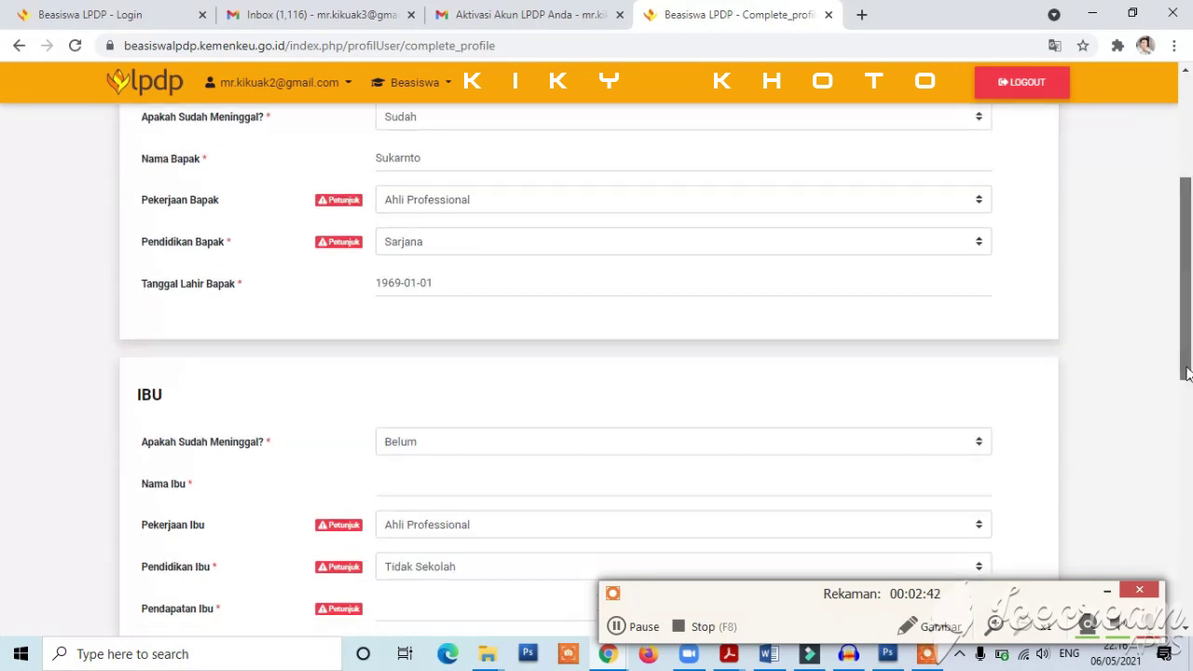
Step: In the Ibu section, set Apakah Sudah Meninggal? to Sudah
{"action": "left_click", "coordinate": [623, 296]}
{"action": "left_click", "coordinate": [616, 328]}
Step: Enter the mother's name in Nama Ibu and set Pendidikan Ibu to Magister
{"action": "left_click", "coordinate": [455, 338]}
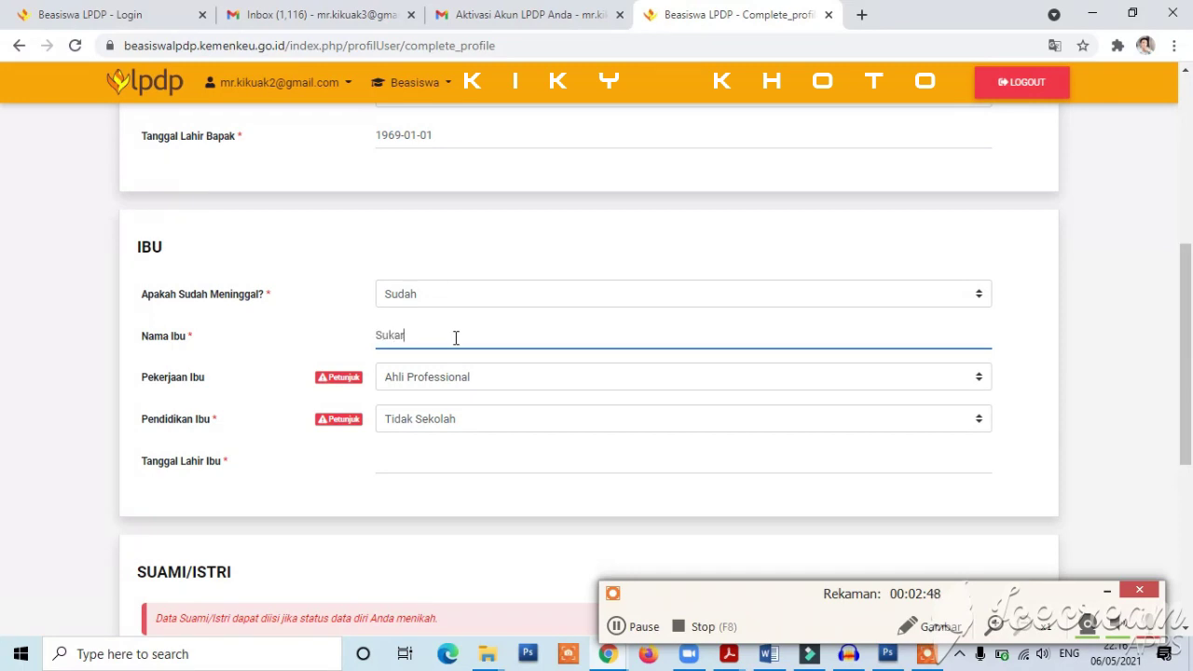
{"action": "left_click", "coordinate": [482, 425]}
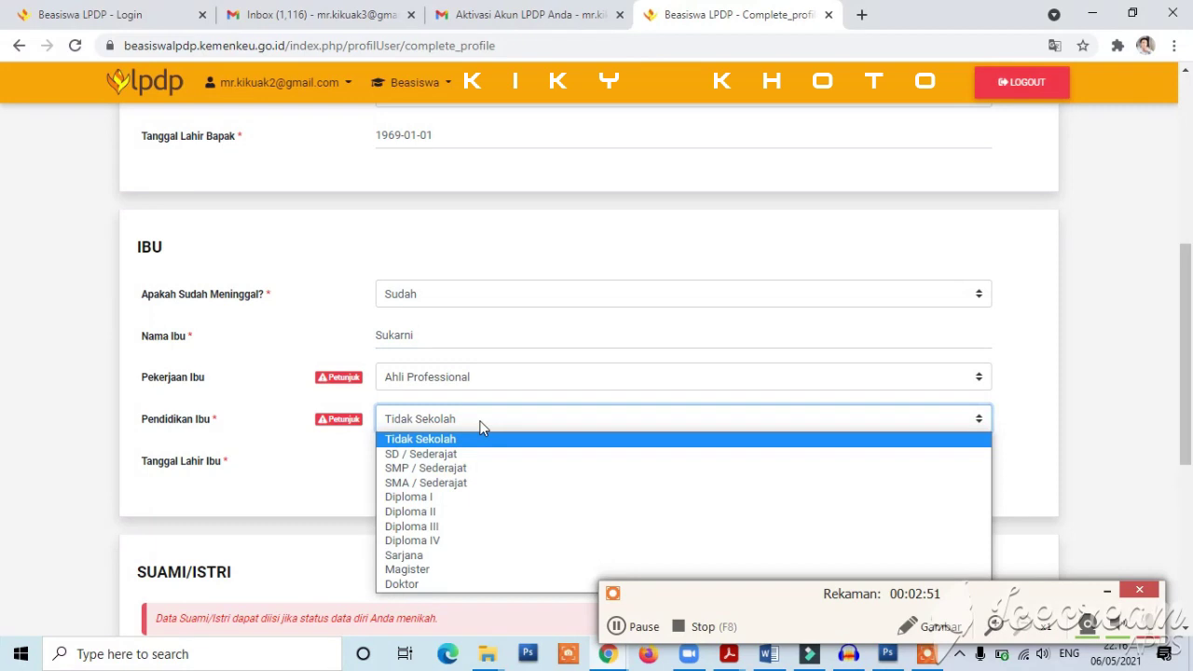
{"action": "left_click", "coordinate": [469, 569]}
Step: Fill in Tanggal Lahir Ibu with the mother's date of birth using the calendar
{"action": "left_click_drag", "start_coordinate": [1191, 351], "coordinate": [1145, 410]}
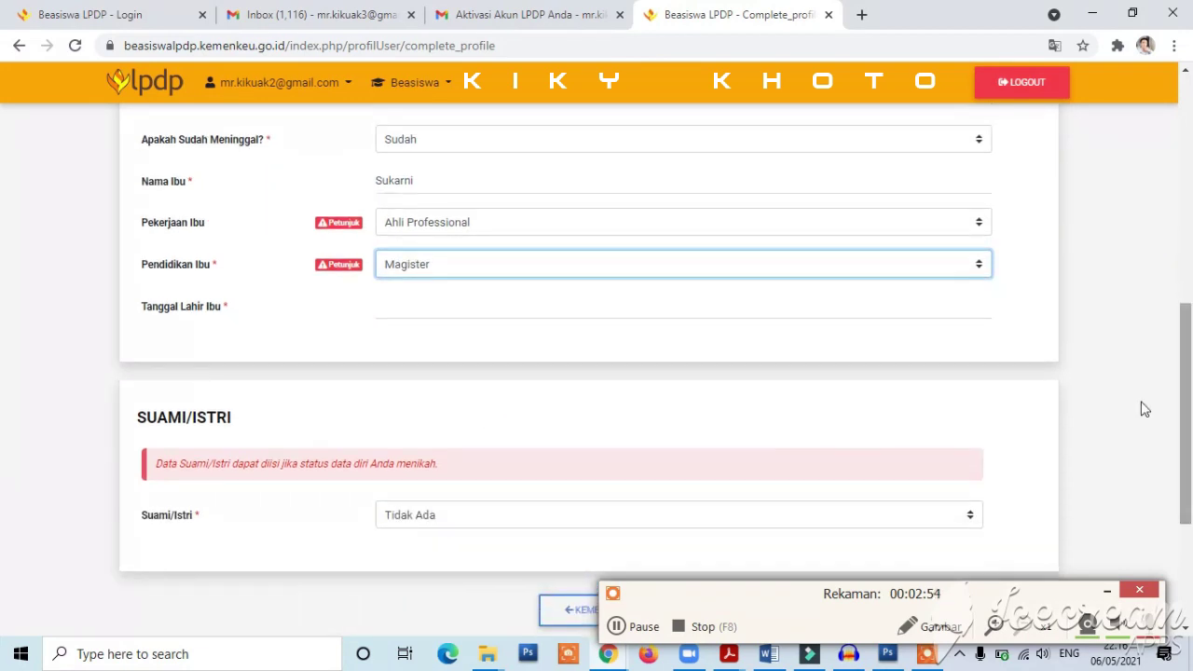
{"action": "left_click", "coordinate": [434, 307]}
{"action": "left_click", "coordinate": [1190, 382]}
{"action": "scroll", "coordinate": [434, 232], "scroll_direction": "up", "scroll_amount": 1}
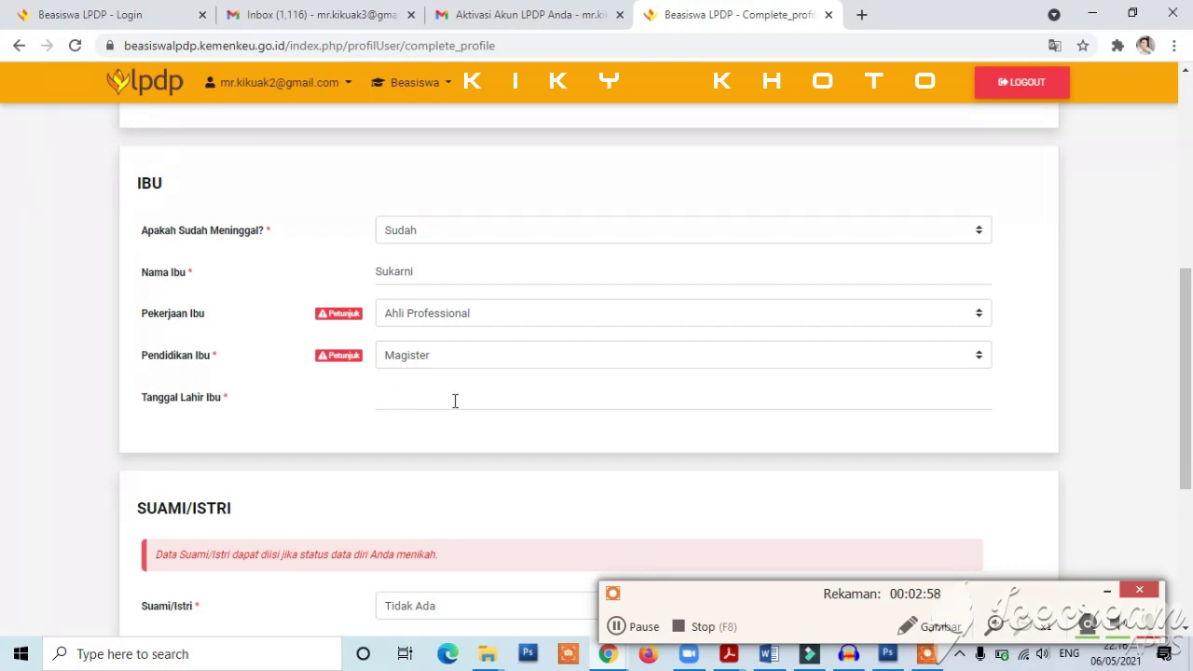
{"action": "left_click", "coordinate": [378, 401]}
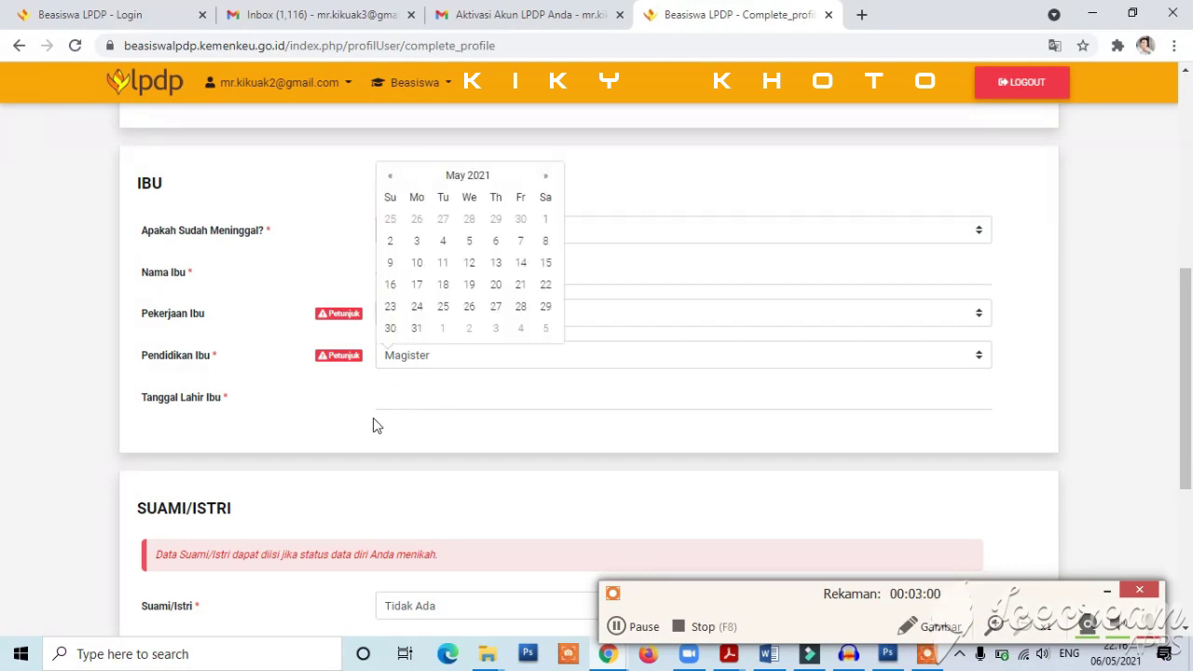
{"action": "left_click", "coordinate": [457, 175]}
{"action": "left_click", "coordinate": [458, 172]}
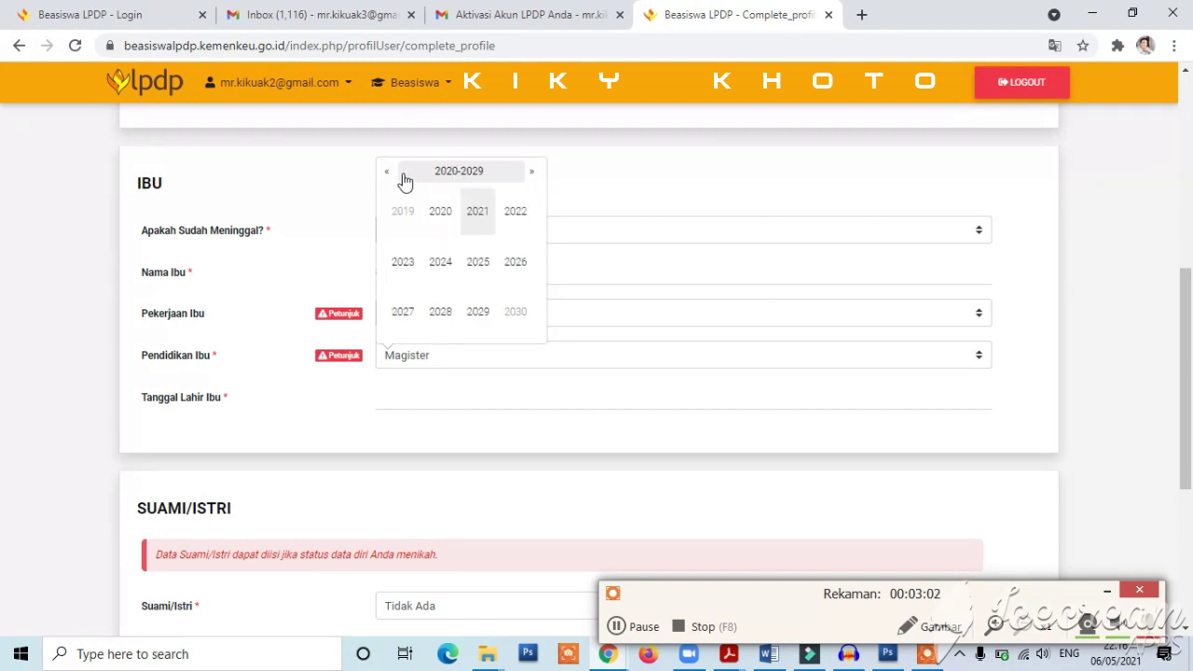
{"action": "left_click", "coordinate": [388, 173]}
{"action": "left_click", "coordinate": [389, 174]}
{"action": "left_click", "coordinate": [389, 174]}
{"action": "left_click", "coordinate": [389, 174]}
{"action": "left_click", "coordinate": [390, 174]}
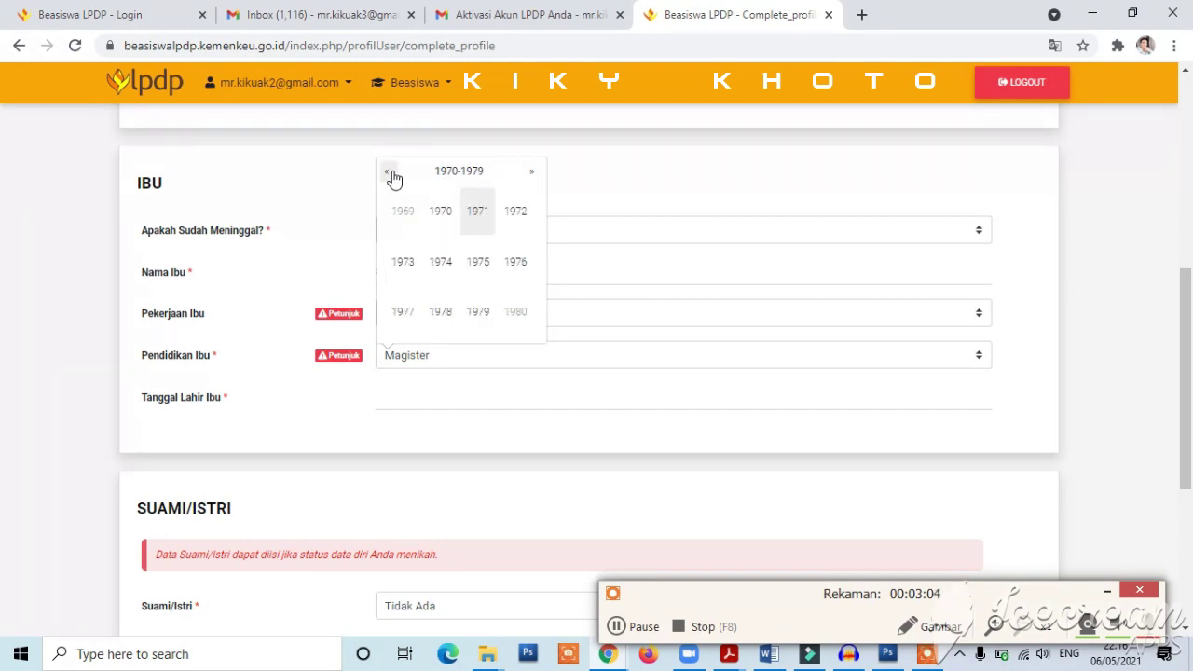
{"action": "left_click", "coordinate": [391, 175]}
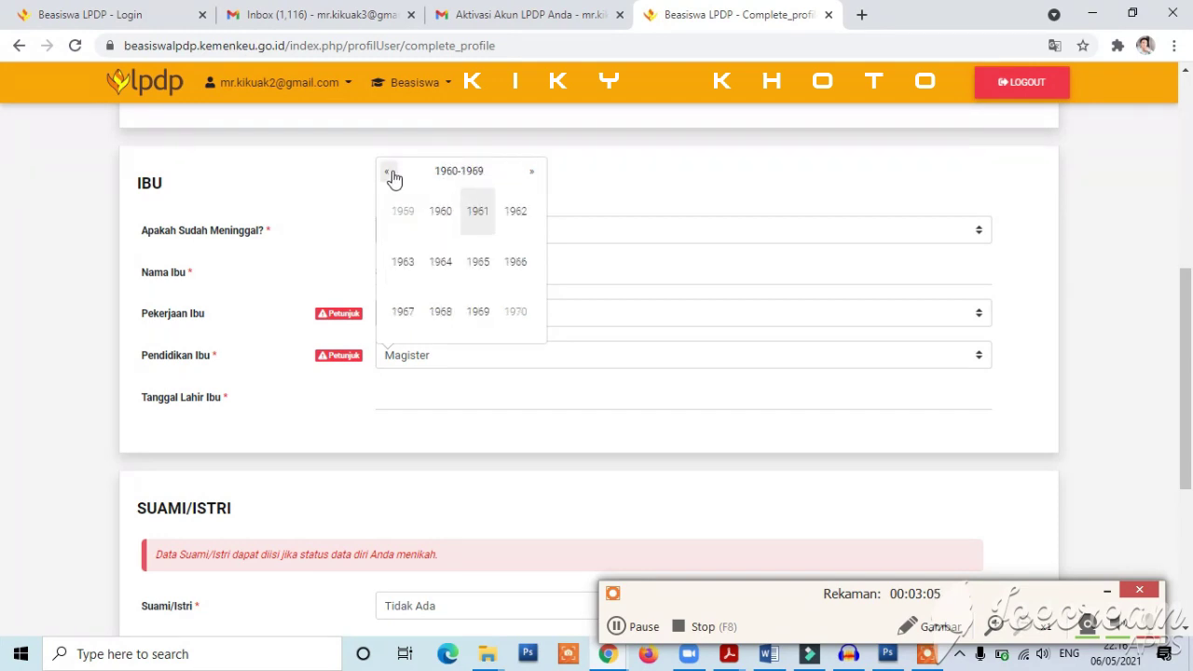
{"action": "left_click", "coordinate": [530, 175]}
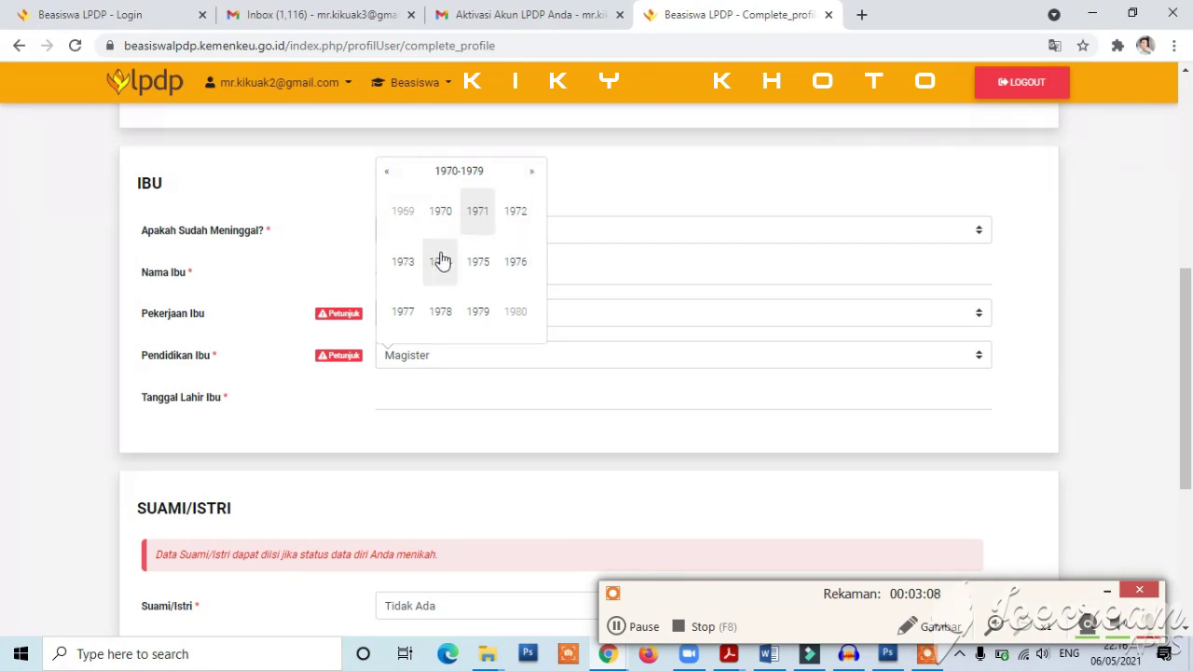
{"action": "left_click", "coordinate": [404, 263]}
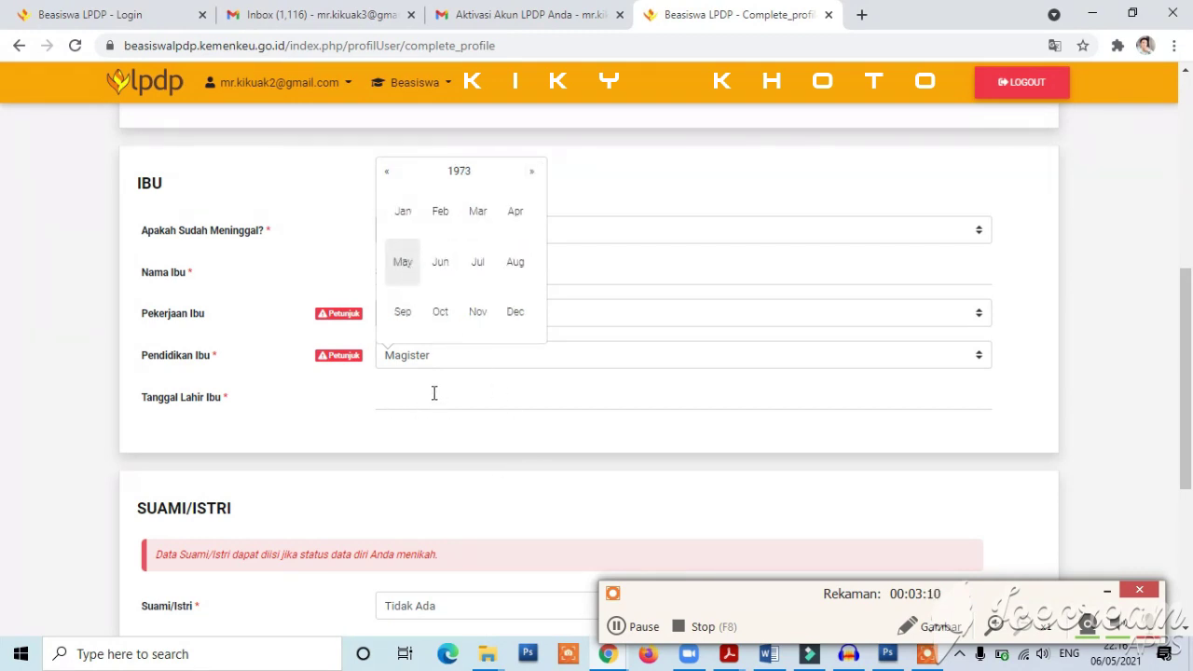
{"action": "left_click", "coordinate": [409, 263]}
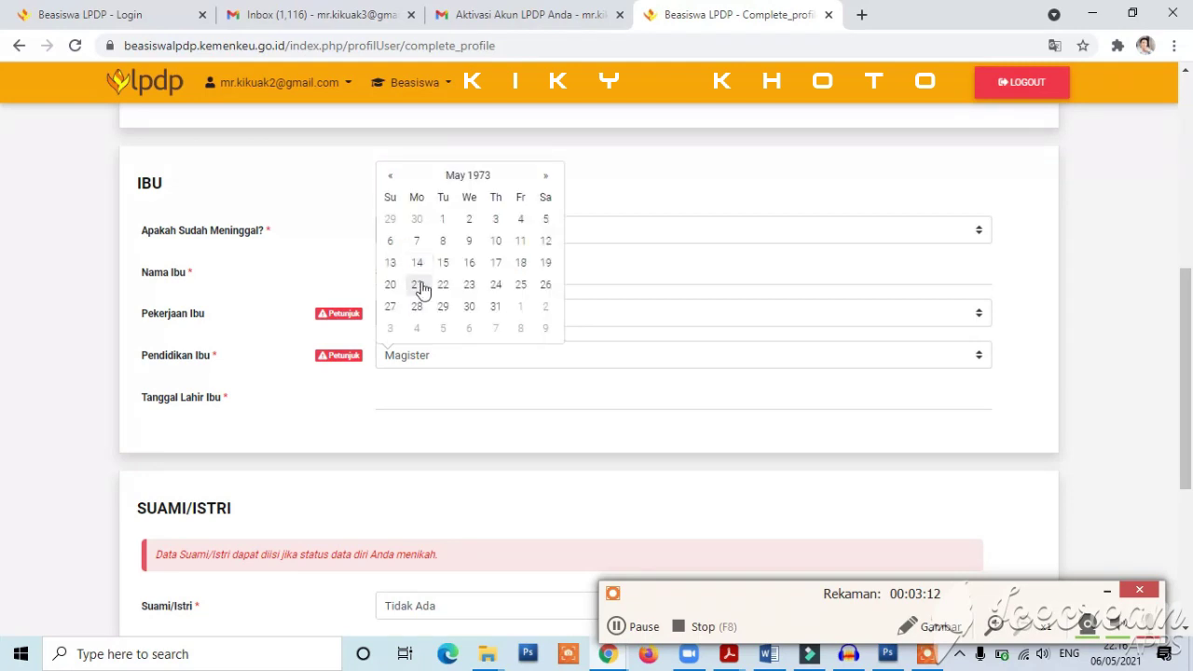
{"action": "left_click", "coordinate": [443, 220]}
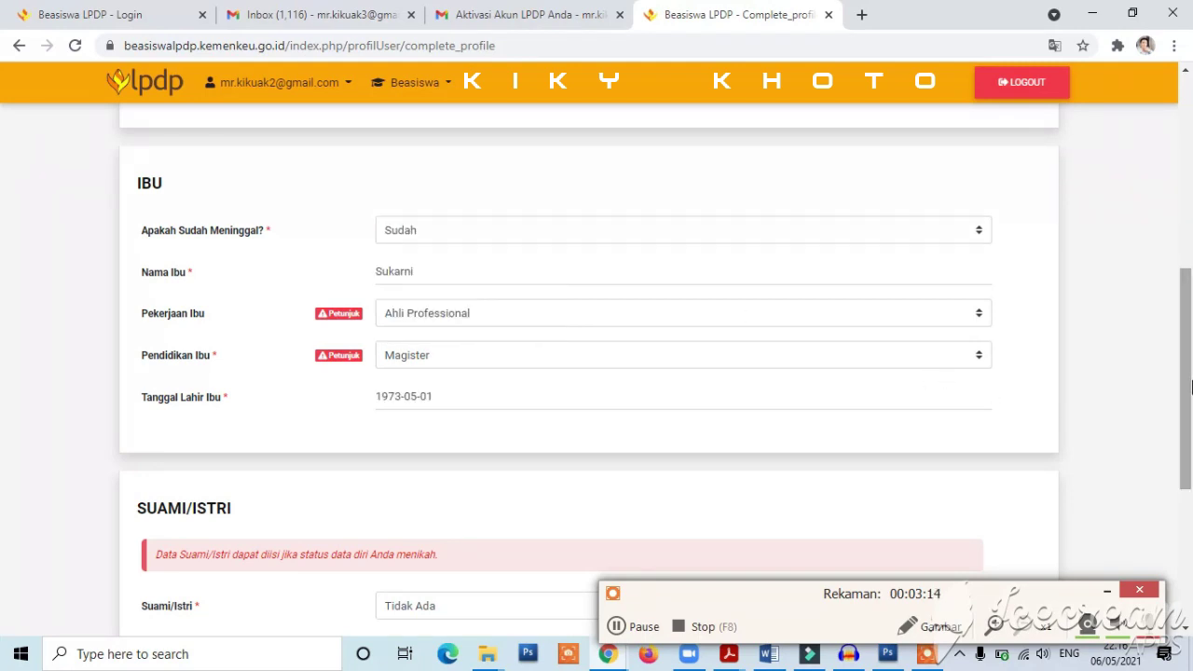
Step: Keep Suami/Istri at Tidak Ada, then save the profile and confirm that the account data is correct
{"action": "scroll", "coordinate": [1191, 387], "scroll_direction": "down", "scroll_amount": 3}
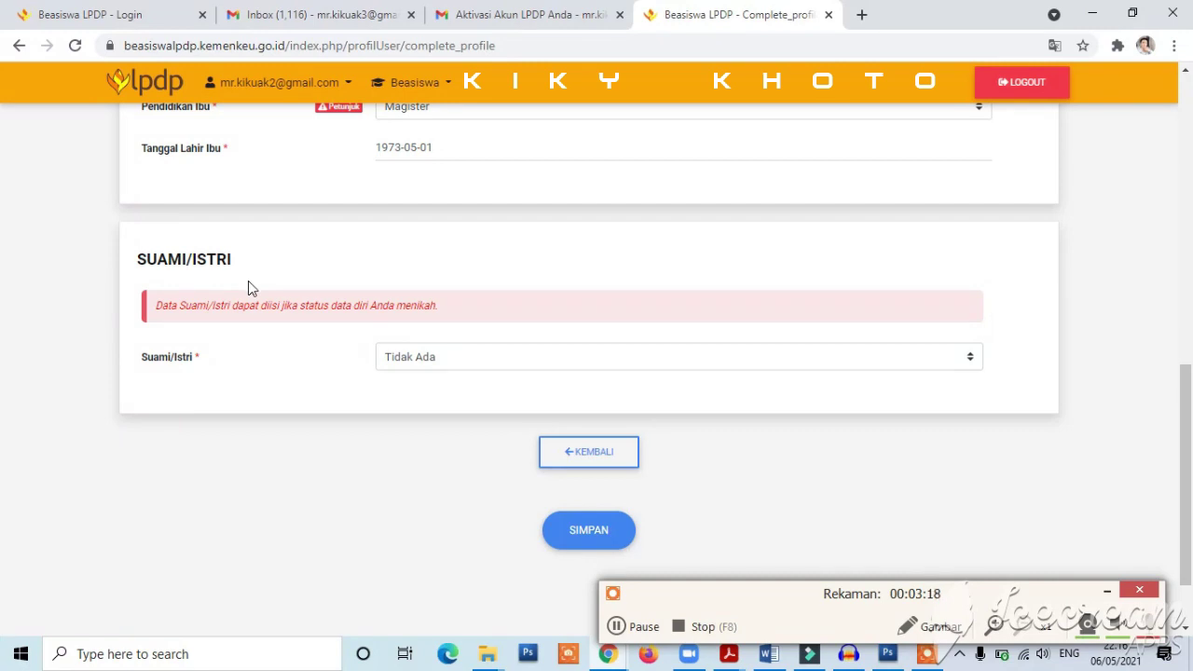
{"action": "left_click", "coordinate": [432, 364]}
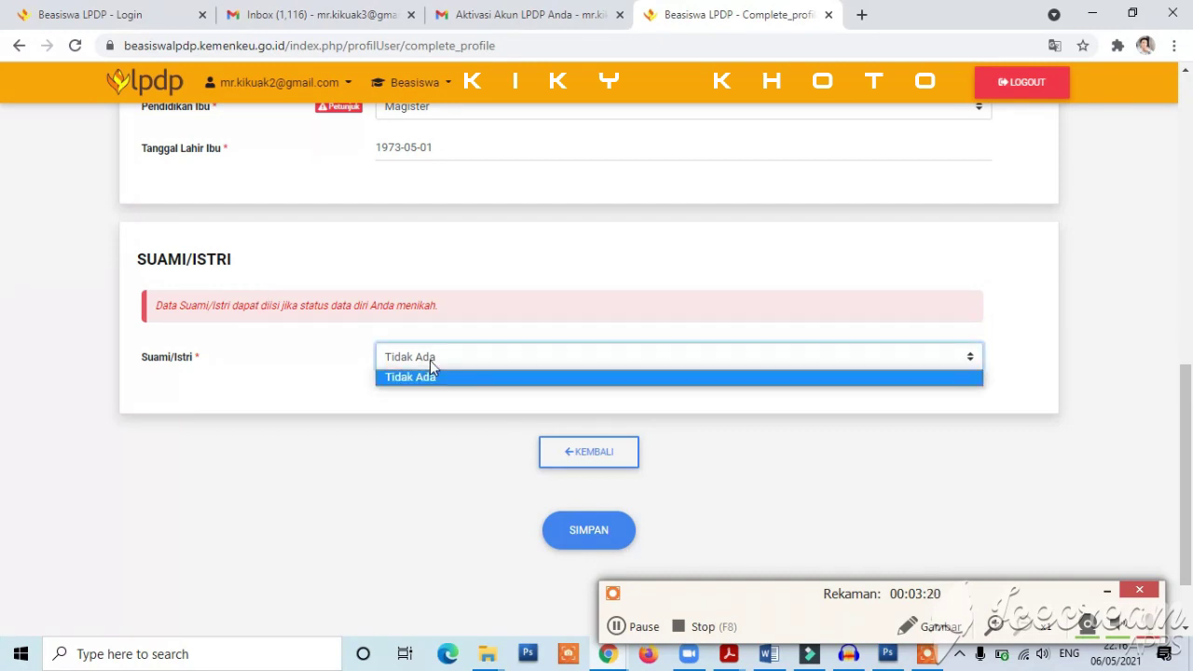
{"action": "left_click", "coordinate": [432, 365]}
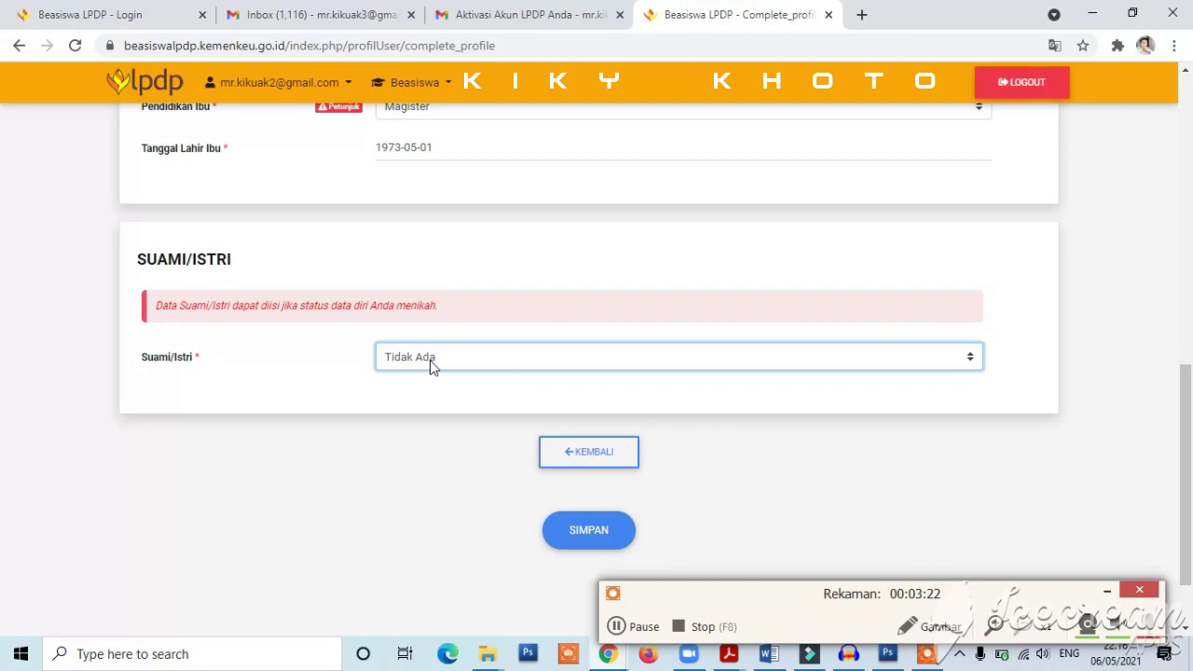
{"action": "scroll", "coordinate": [1189, 452], "scroll_direction": "up", "scroll_amount": 1}
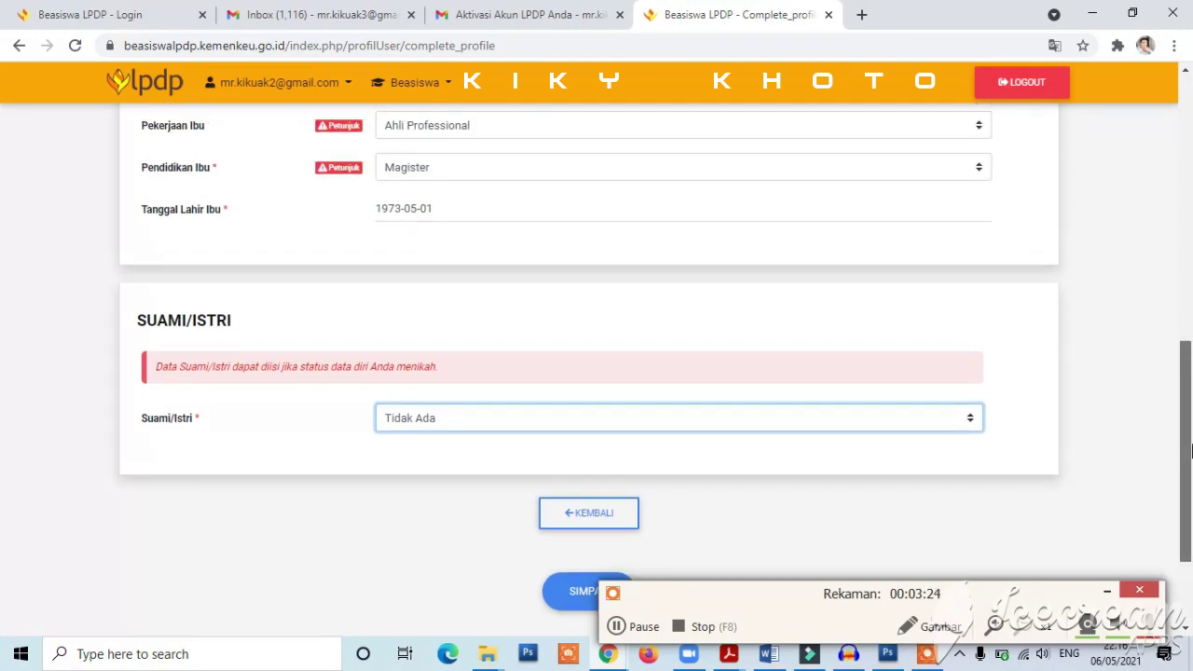
{"action": "scroll", "coordinate": [1189, 452], "scroll_direction": "down", "scroll_amount": 2}
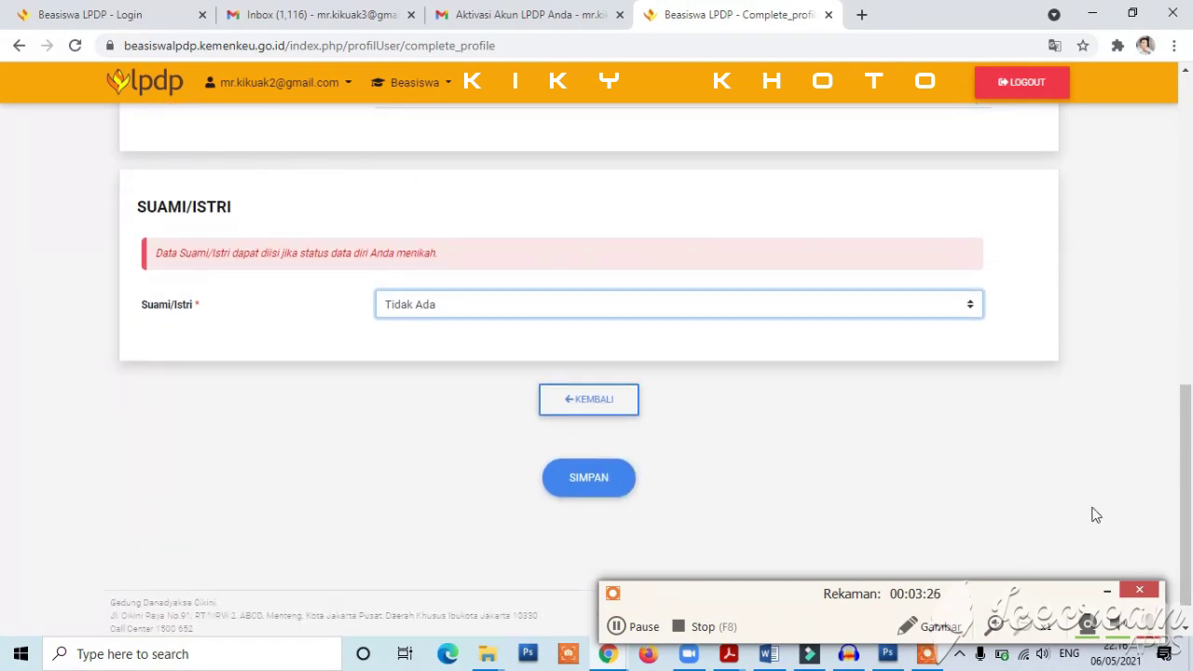
{"action": "left_click", "coordinate": [614, 487]}
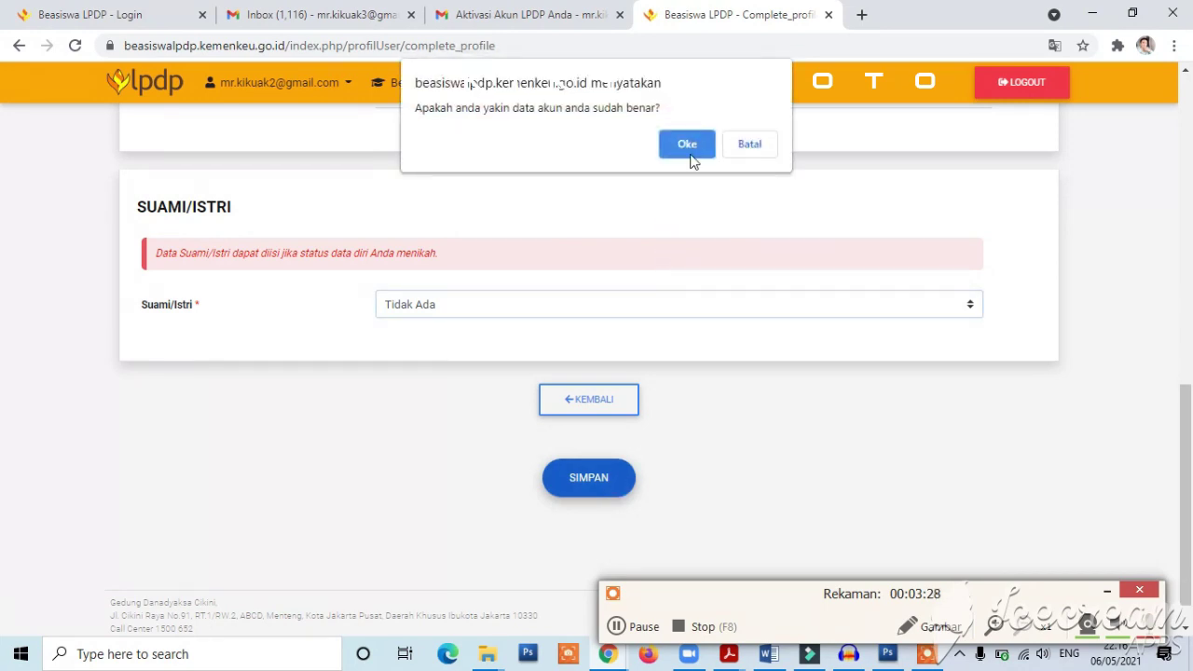
{"action": "left_click", "coordinate": [692, 149]}
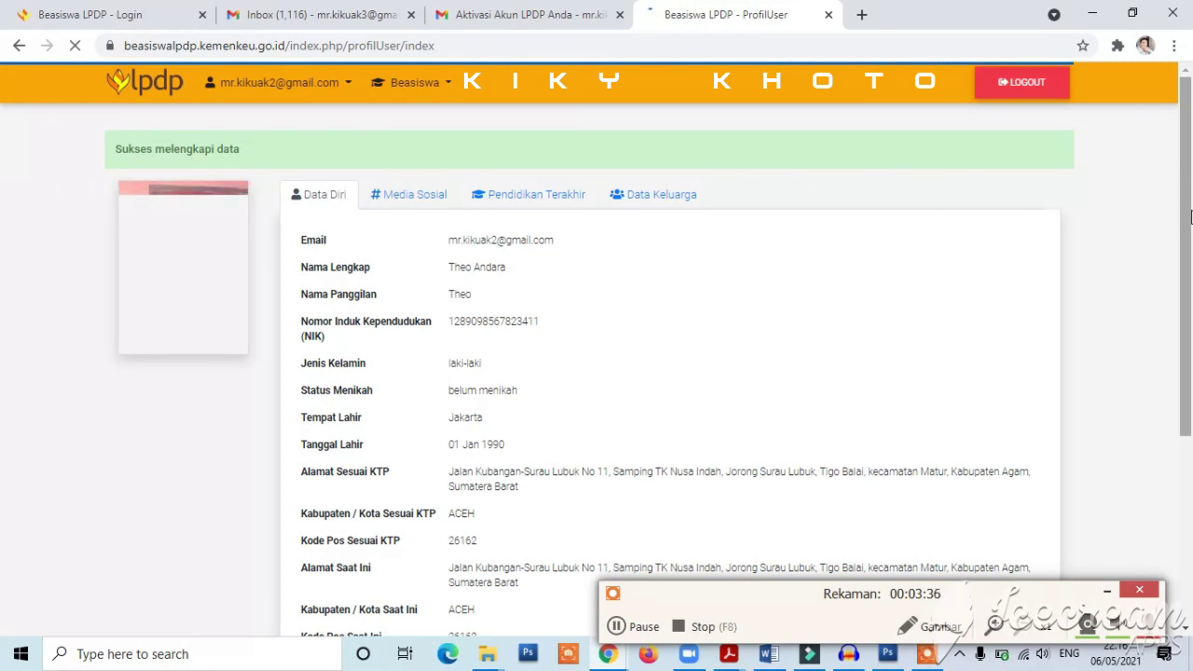
Step: Review the applicant's saved personal data under Data Diri and look at the options available for Beasiswa
{"action": "left_click_drag", "start_coordinate": [1190, 217], "coordinate": [1191, 225]}
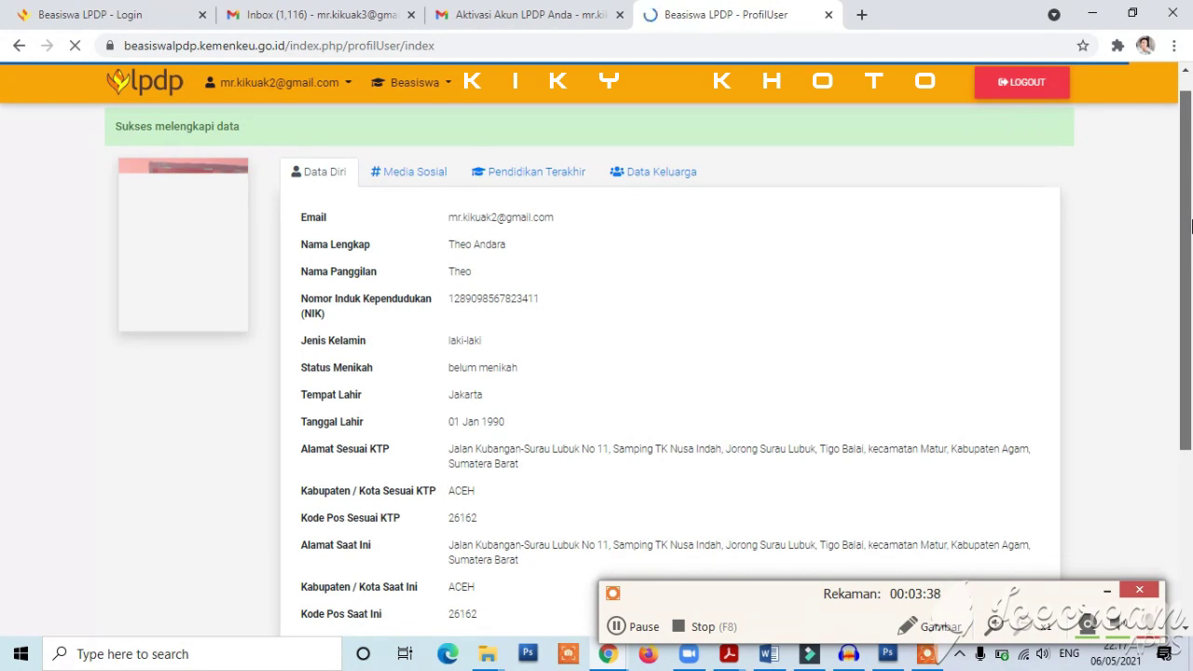
{"action": "scroll", "coordinate": [1191, 226], "scroll_direction": "down", "scroll_amount": 4}
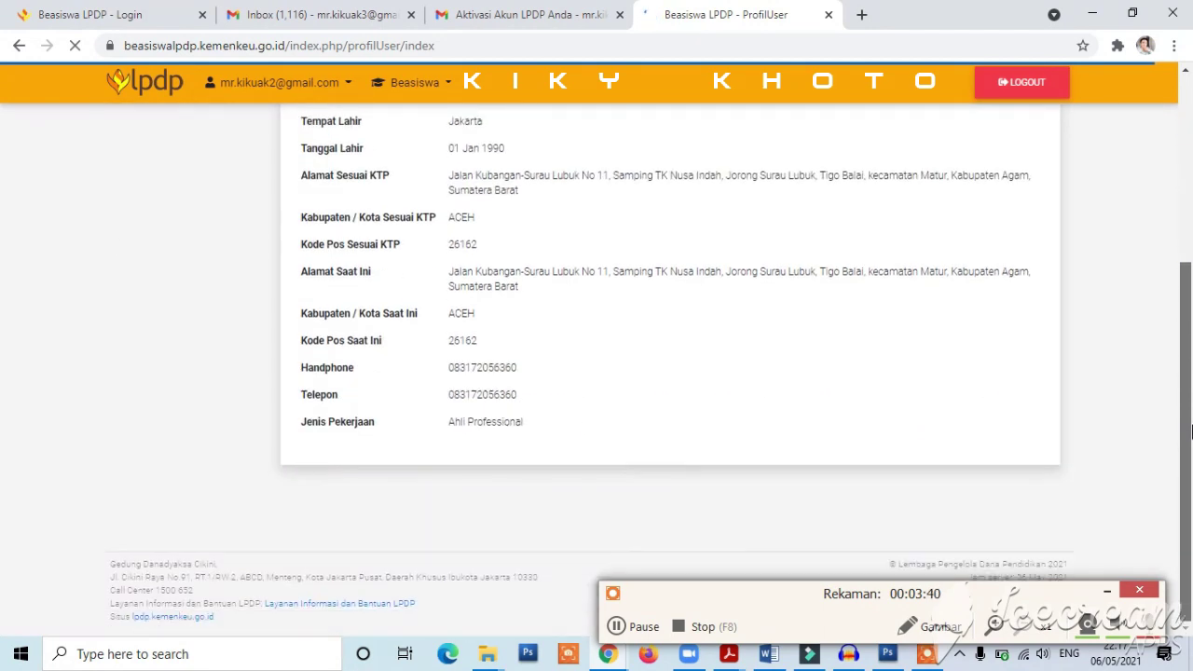
{"action": "scroll", "coordinate": [1191, 215], "scroll_direction": "up", "scroll_amount": 5}
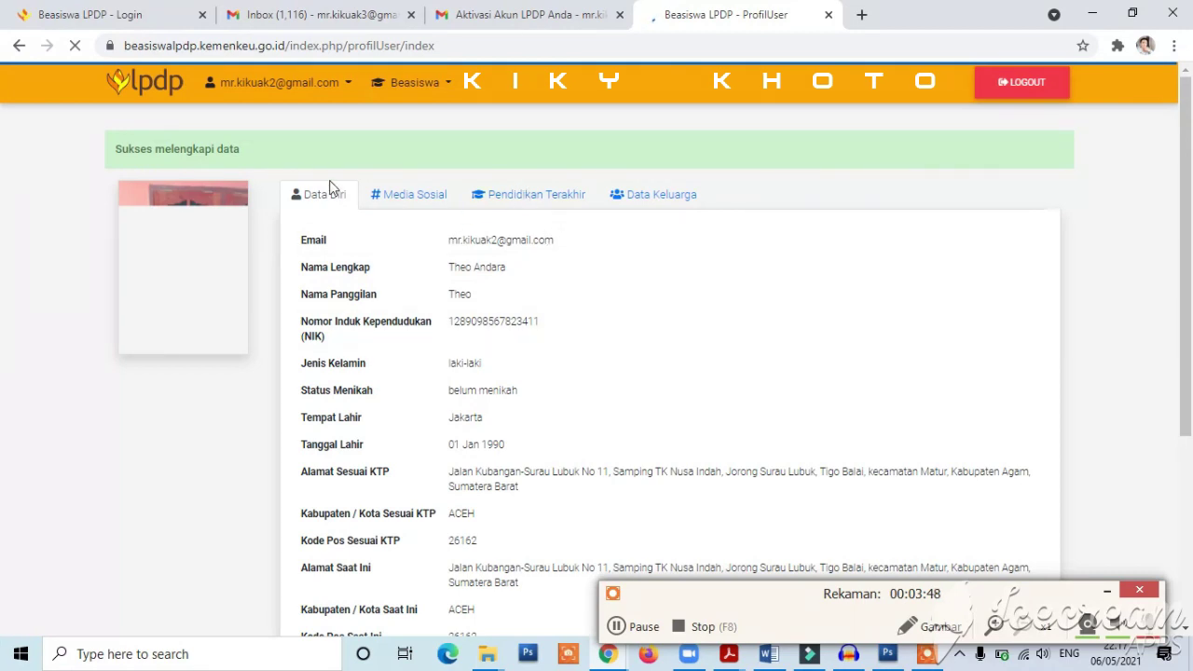
{"action": "left_click", "coordinate": [1189, 457]}
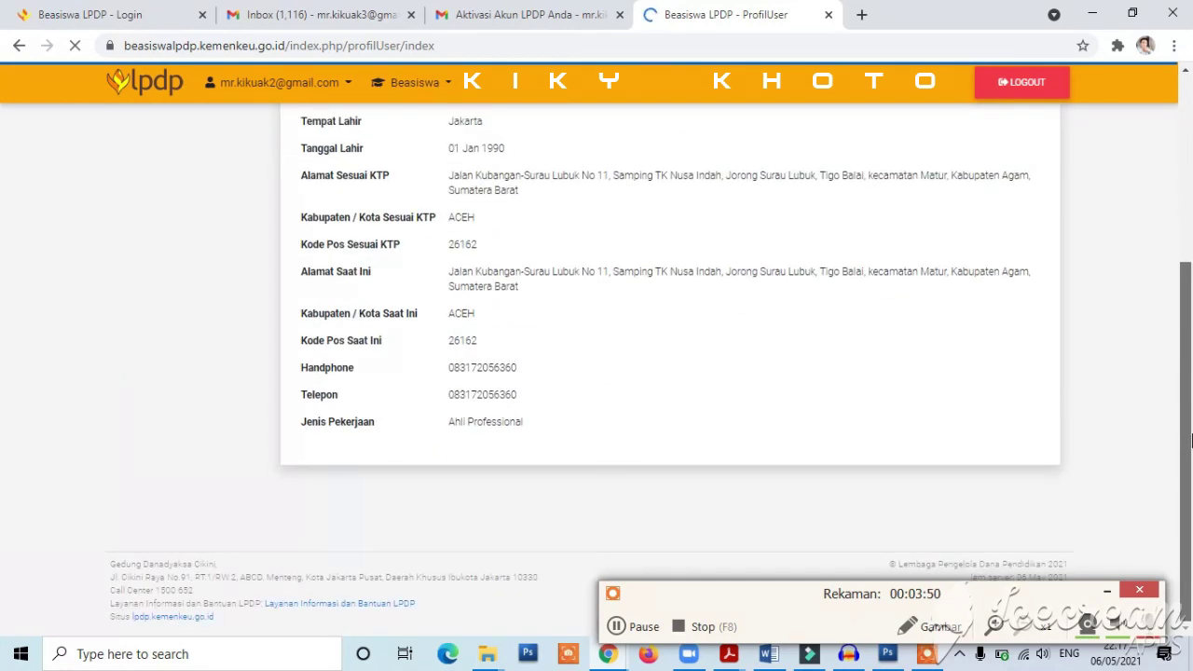
{"action": "scroll", "coordinate": [1189, 438], "scroll_direction": "up", "scroll_amount": 3}
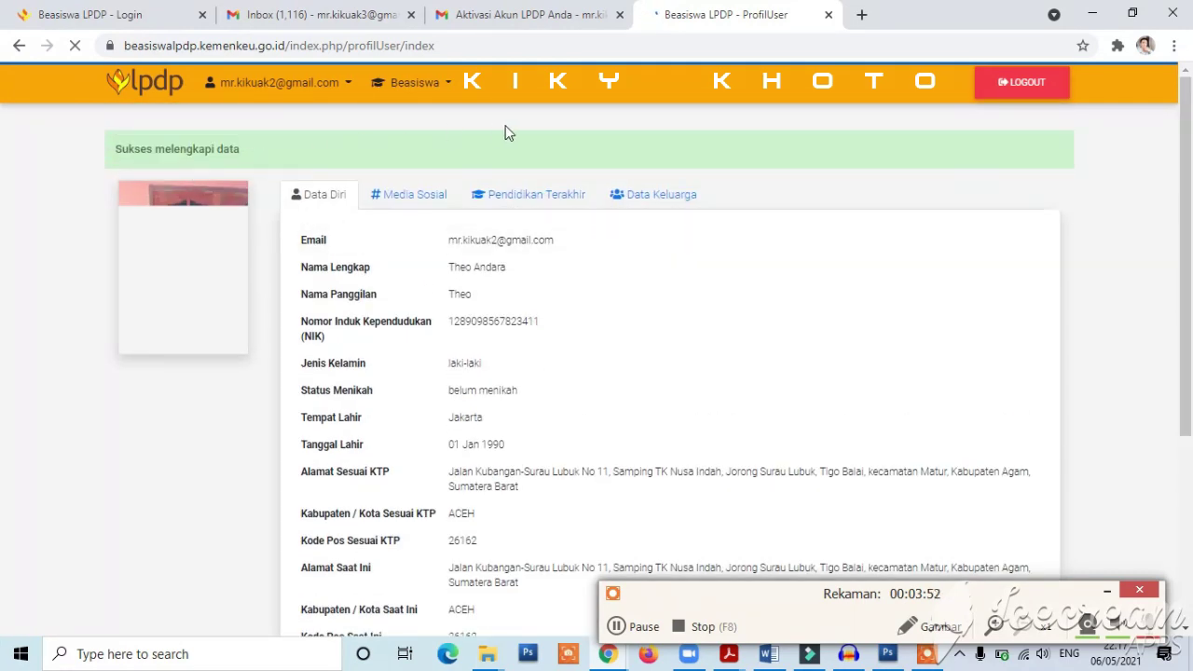
{"action": "left_click", "coordinate": [442, 88]}
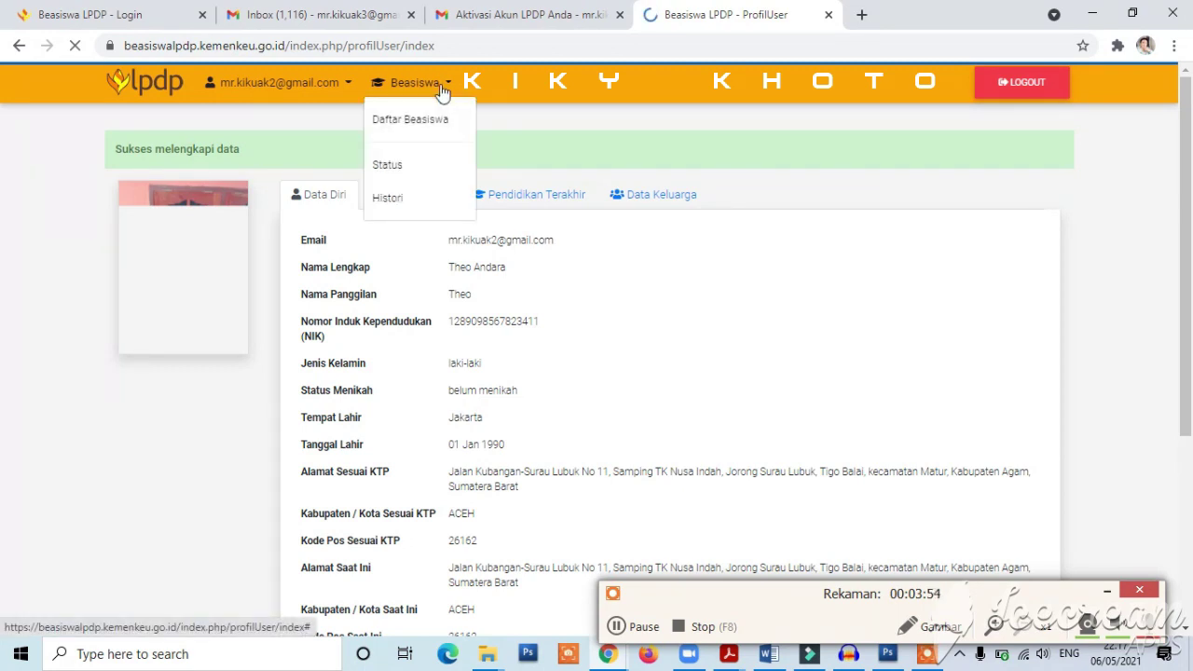
{"action": "left_click", "coordinate": [501, 92]}
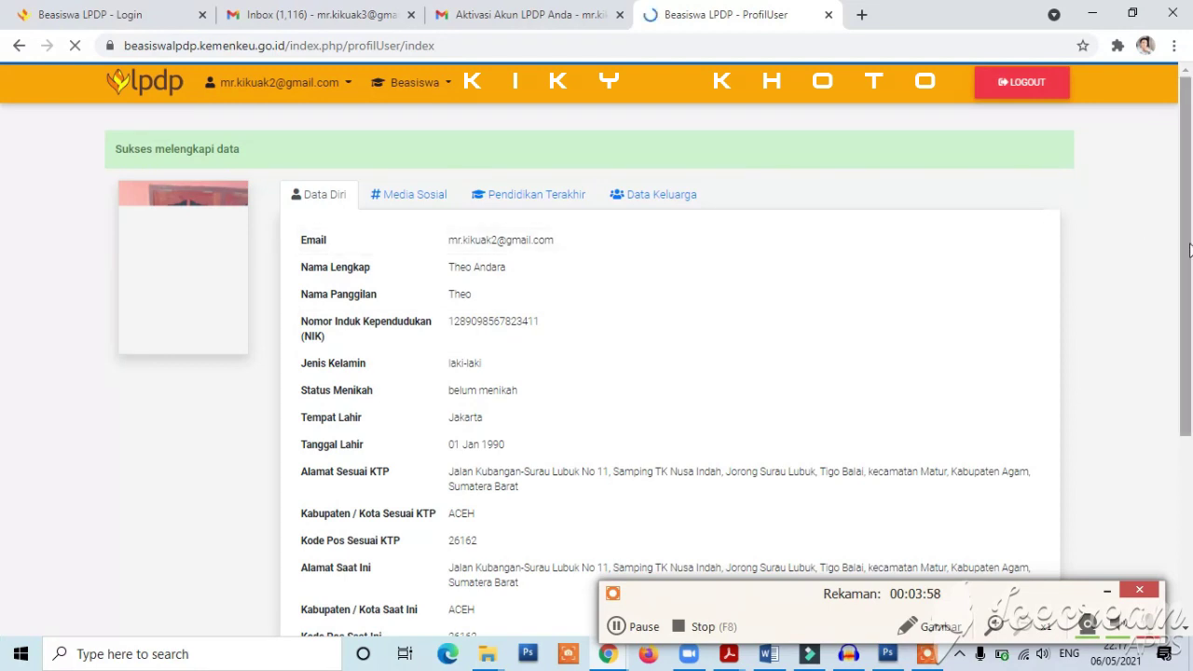
{"action": "scroll", "coordinate": [578, 342], "scroll_direction": "down", "scroll_amount": 3}
{"action": "scroll", "coordinate": [522, 233], "scroll_direction": "up", "scroll_amount": 3}
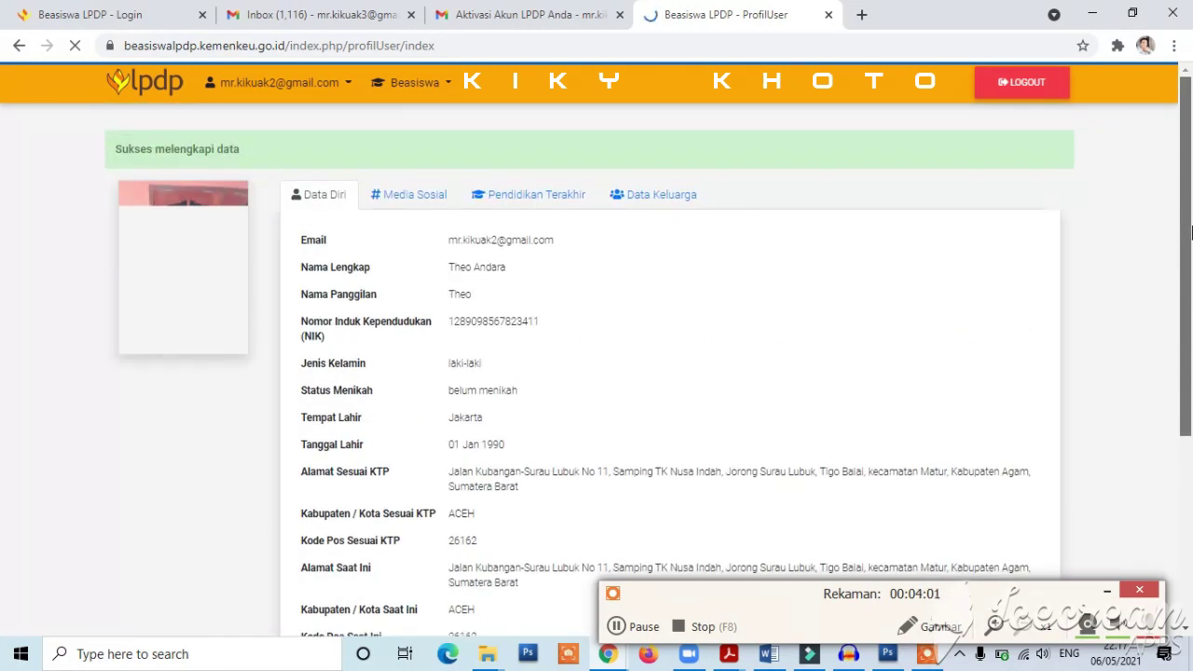
Step: Start the scholarship registration with Daftar Beasiswa and accept the notice about reading the LPDP information and booklet
{"action": "left_click", "coordinate": [411, 83]}
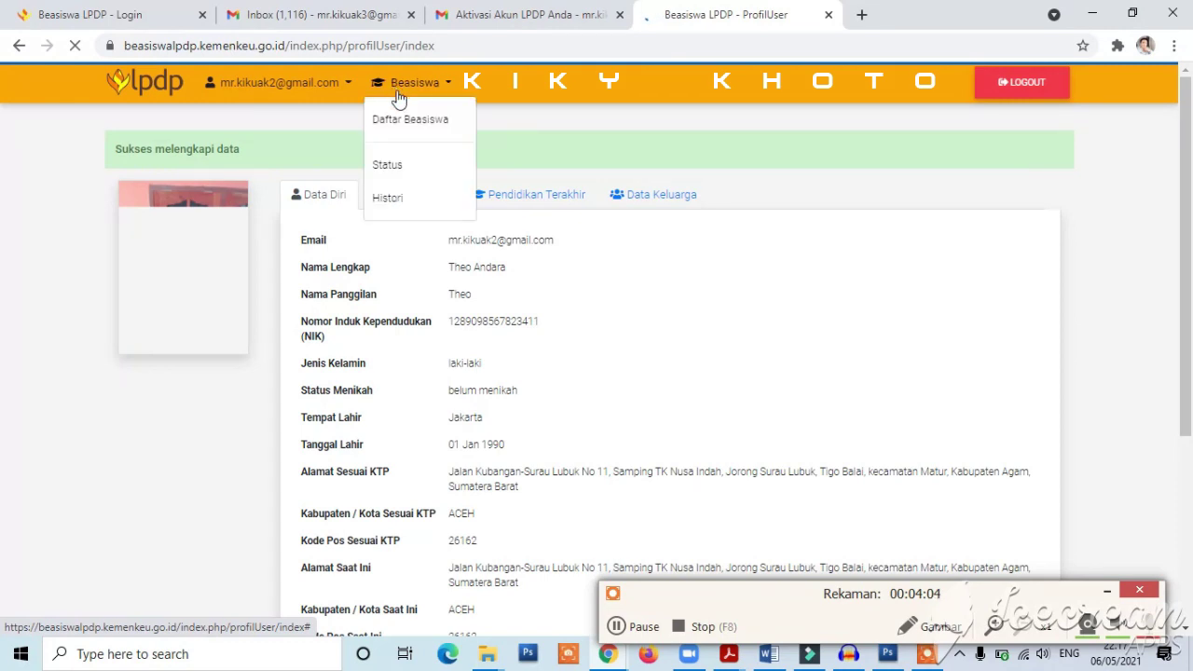
{"action": "left_click", "coordinate": [401, 126]}
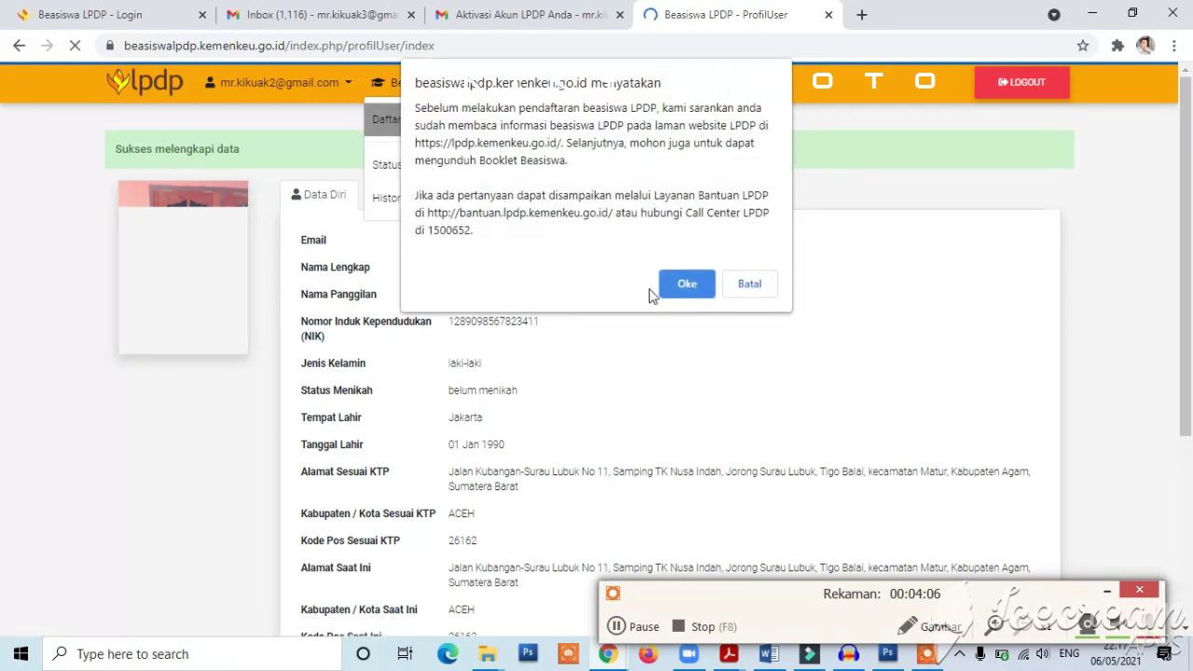
{"action": "left_click", "coordinate": [687, 285]}
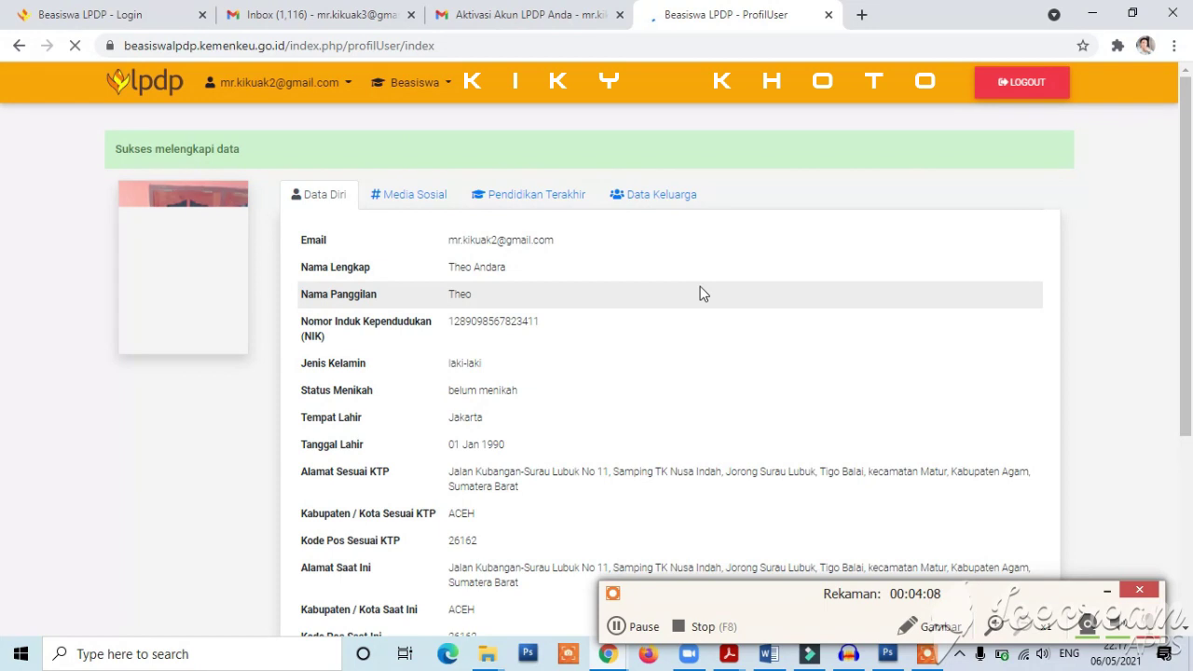